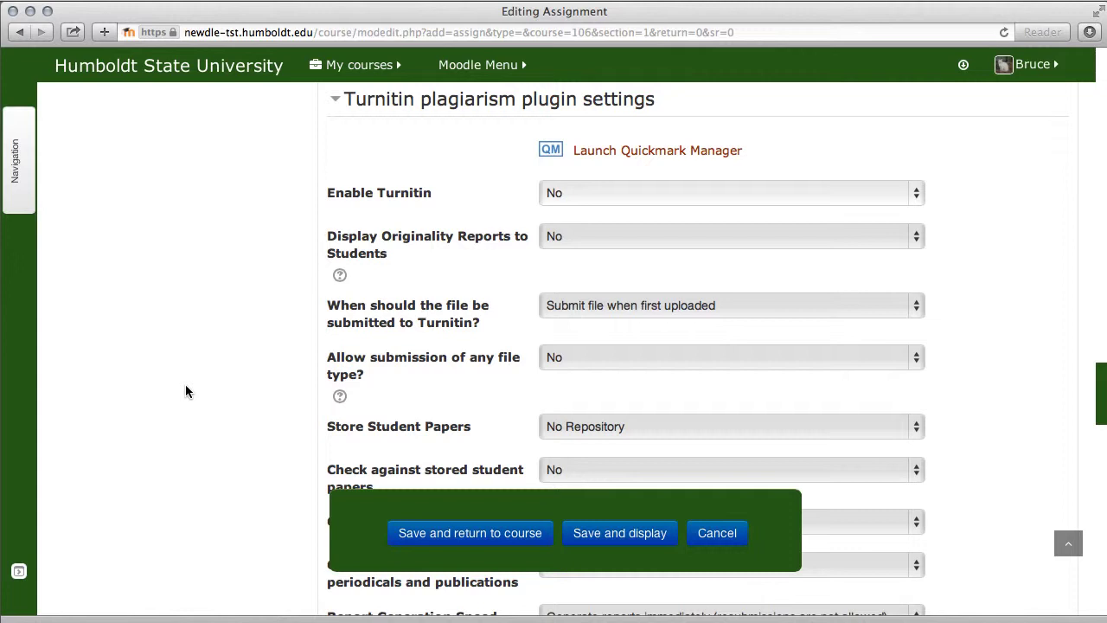
Step: Browse the Composition and Format mark sets in the Turnitin QuickMark Manager, then close it
left_click(334, 101)
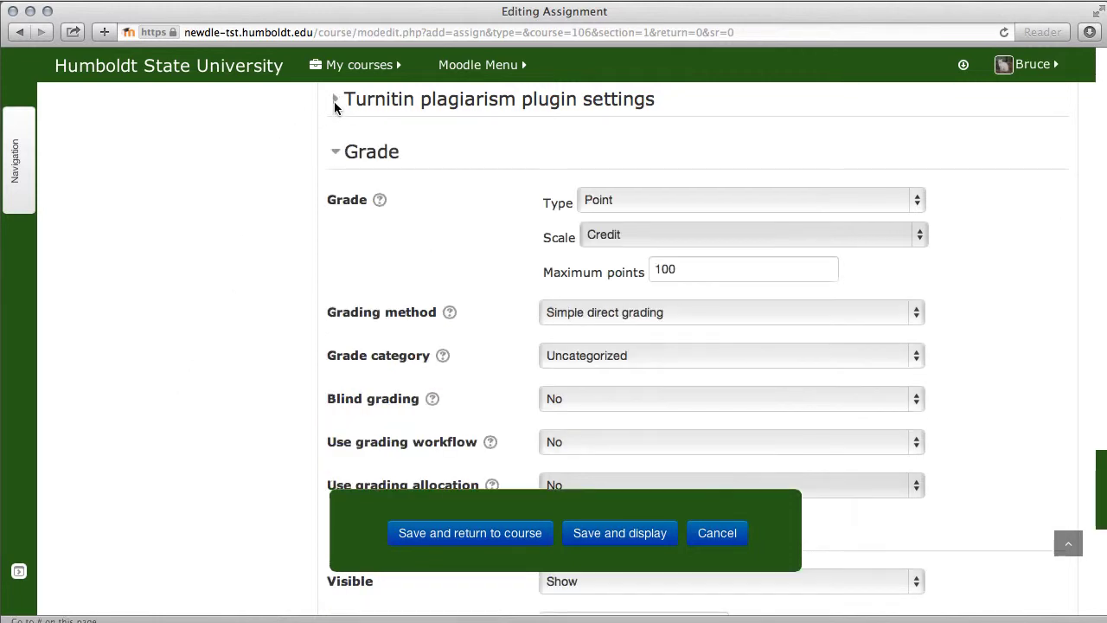
left_click(334, 101)
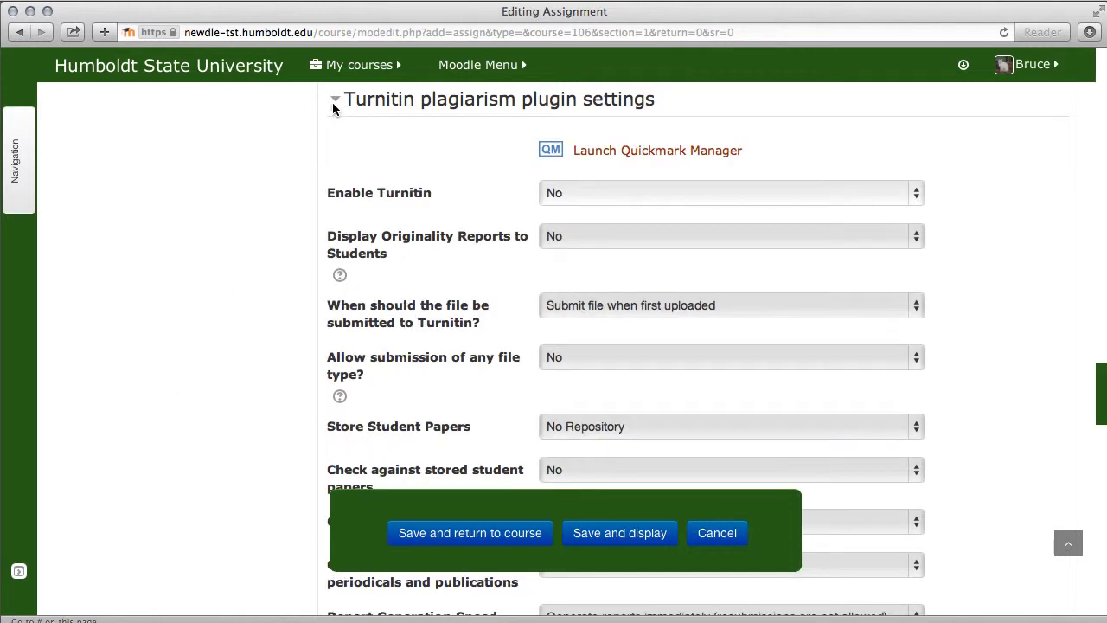
left_click(618, 150)
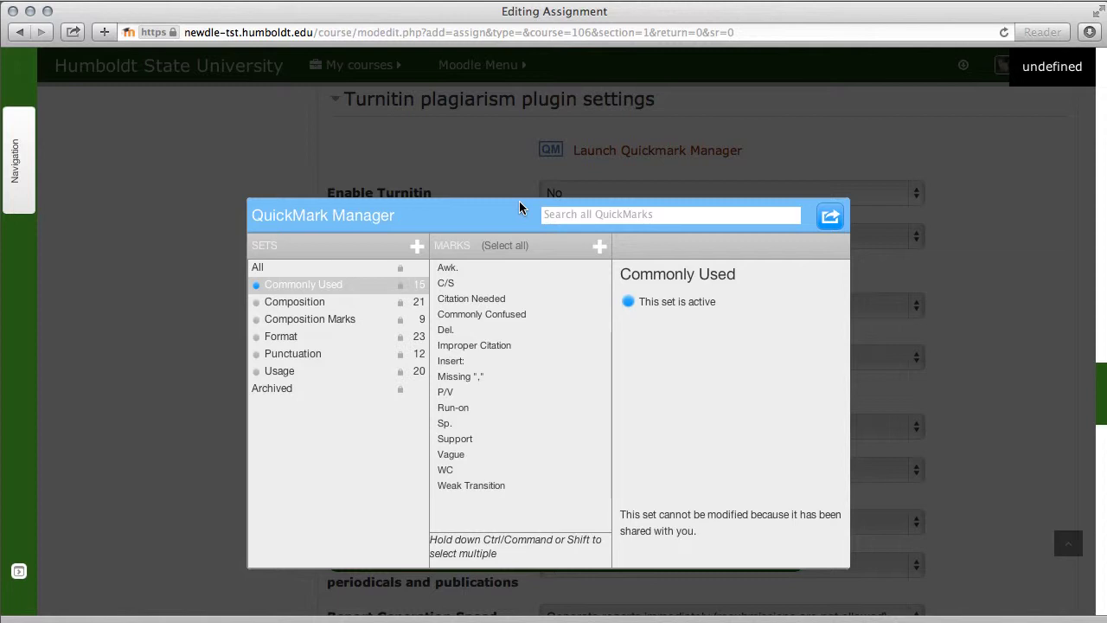
left_click(347, 307)
left_click(350, 335)
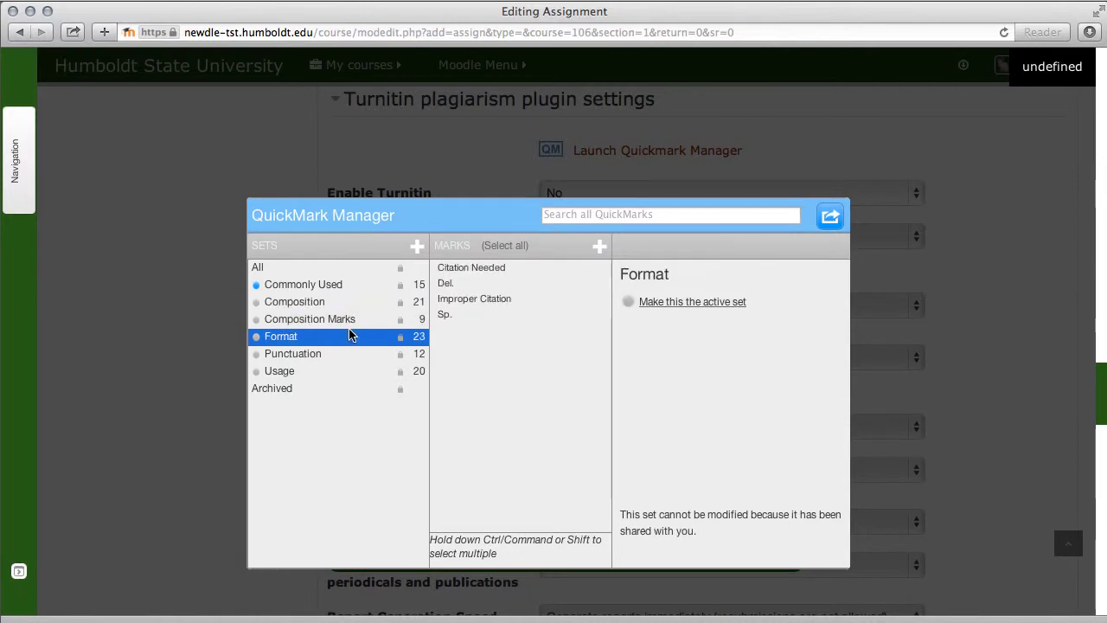
left_click(205, 337)
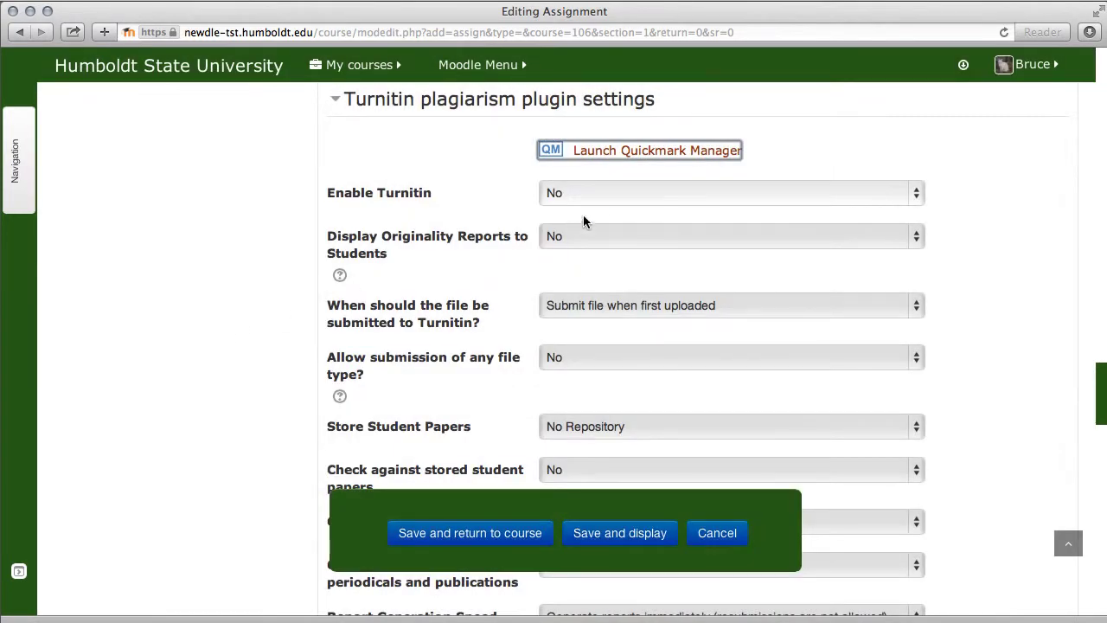
Step: Set Enable Turnitin to Yes, then scroll through the Turnitin options to the rubric setting
left_click(618, 192)
left_click(610, 214)
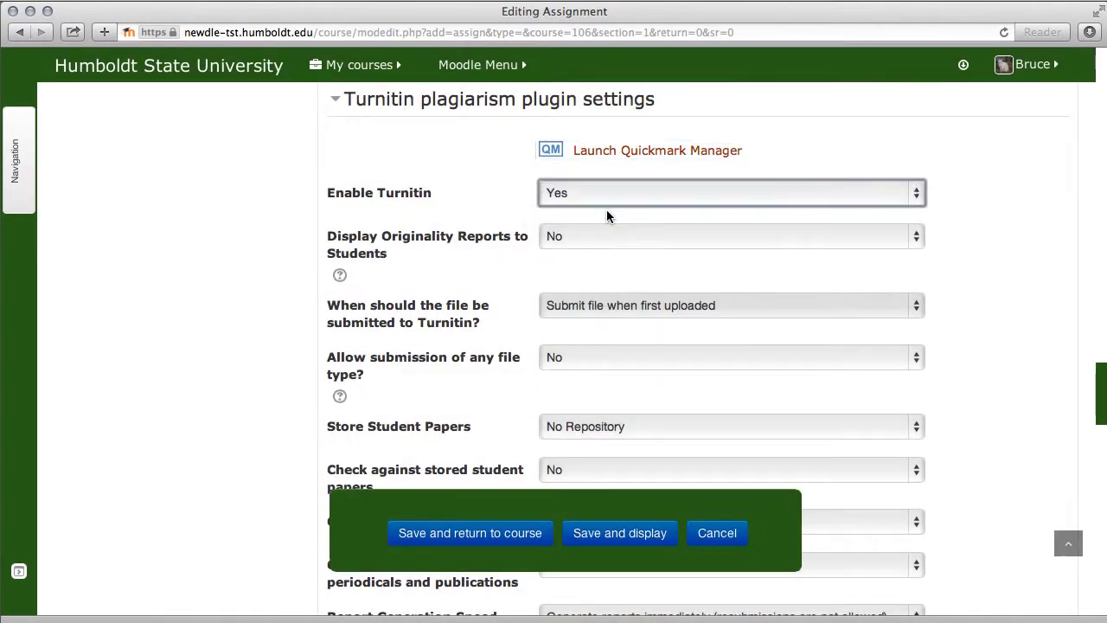
scroll(988, 265, "down", 2)
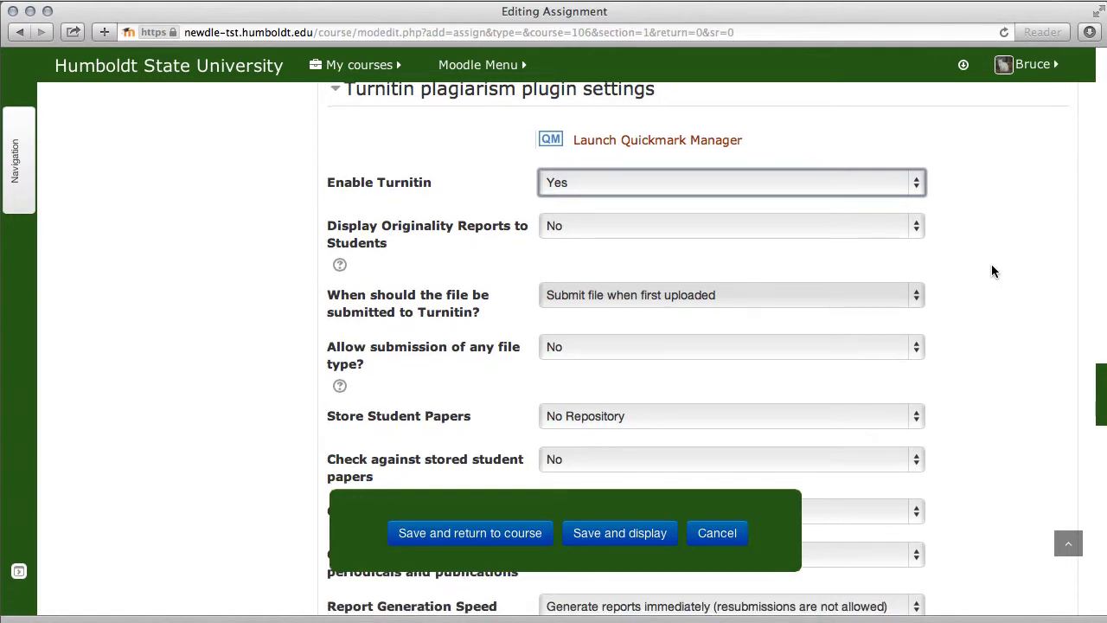
scroll(991, 272, "down", 1)
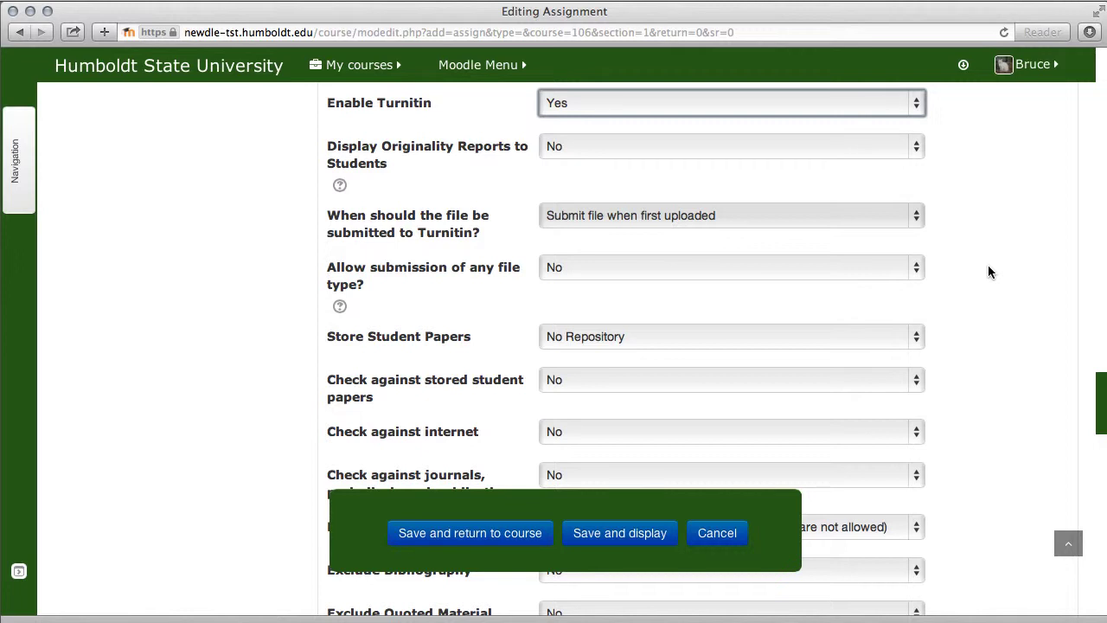
scroll(989, 265, "down", 1)
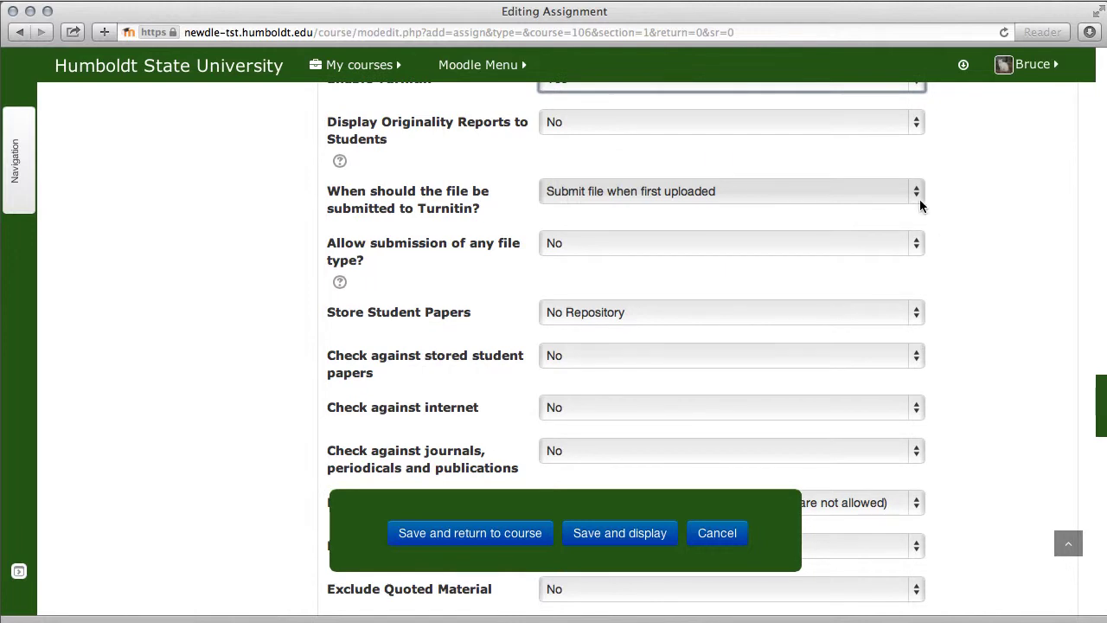
scroll(926, 254, "down", 1)
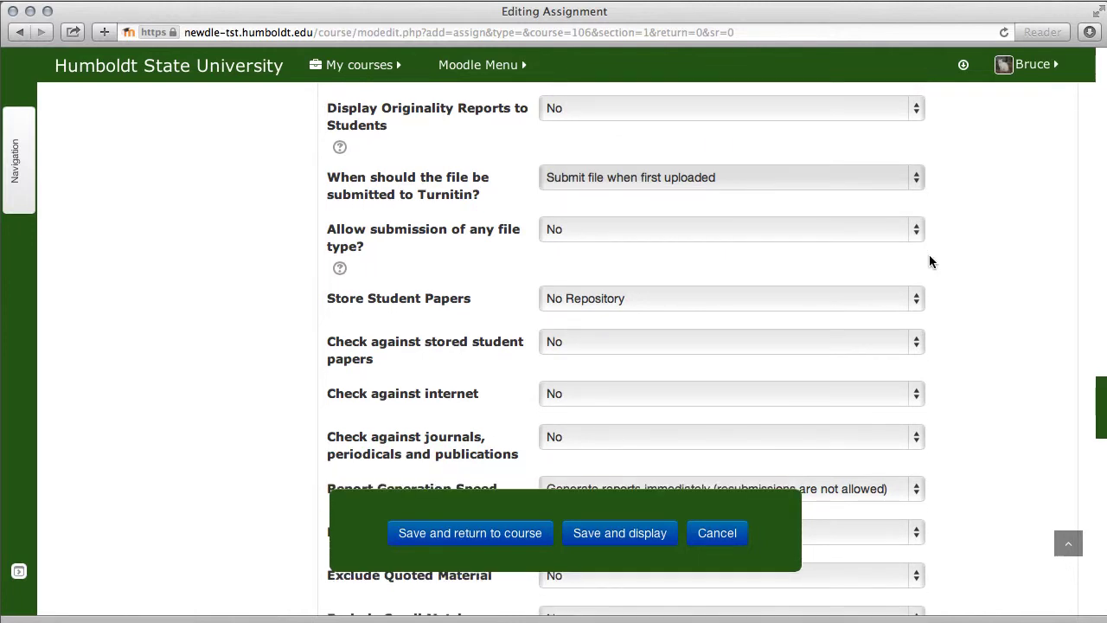
scroll(966, 274, "down", 1)
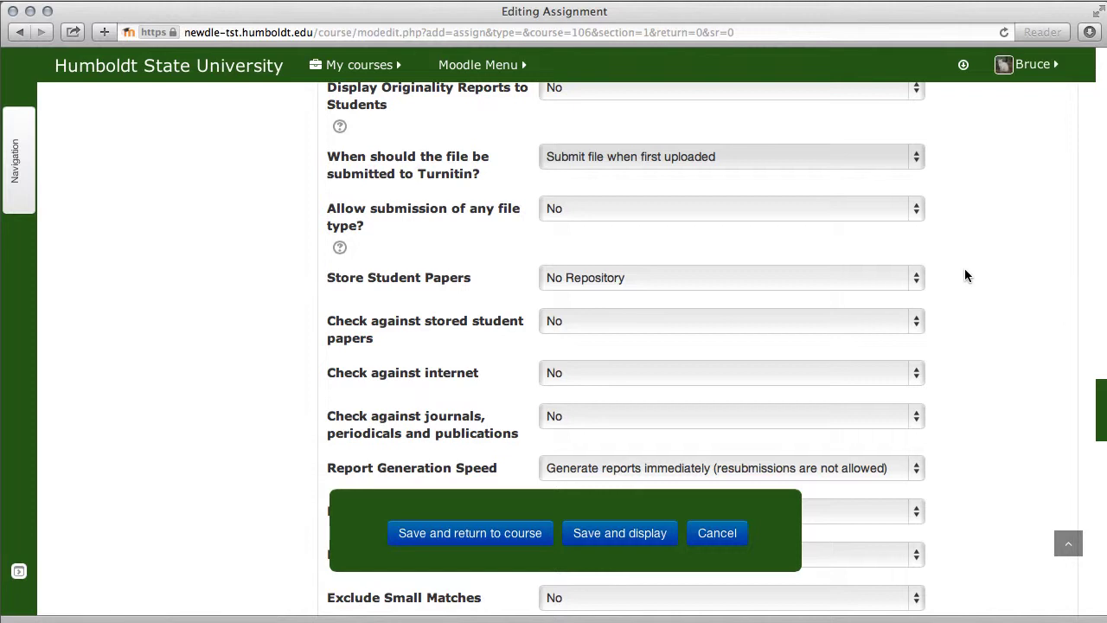
scroll(967, 275, "down", 4)
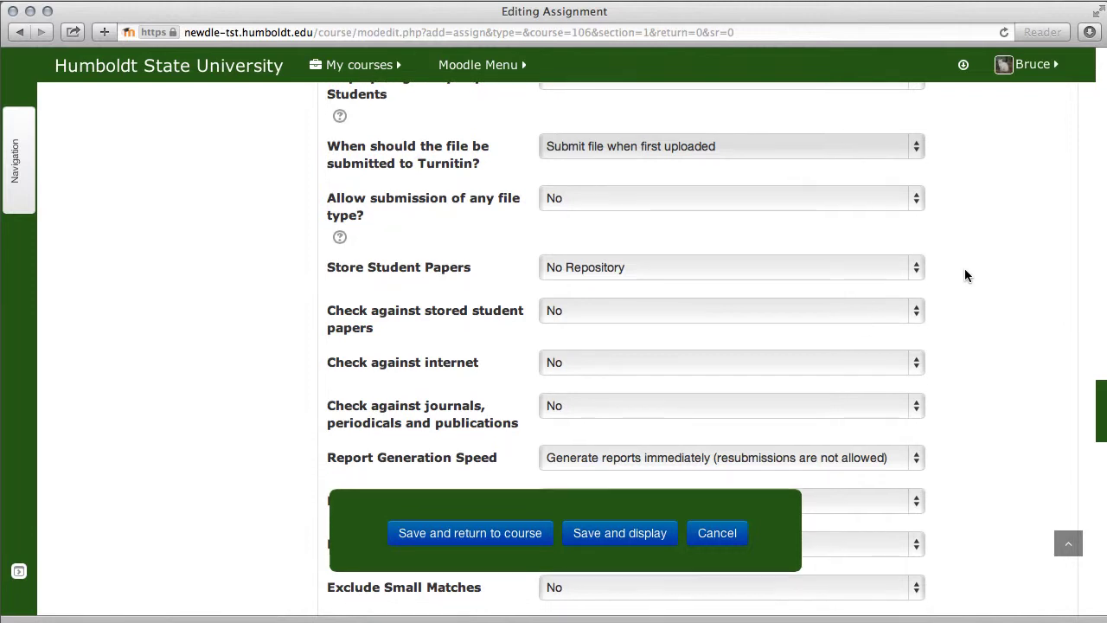
scroll(967, 276, "down", 8)
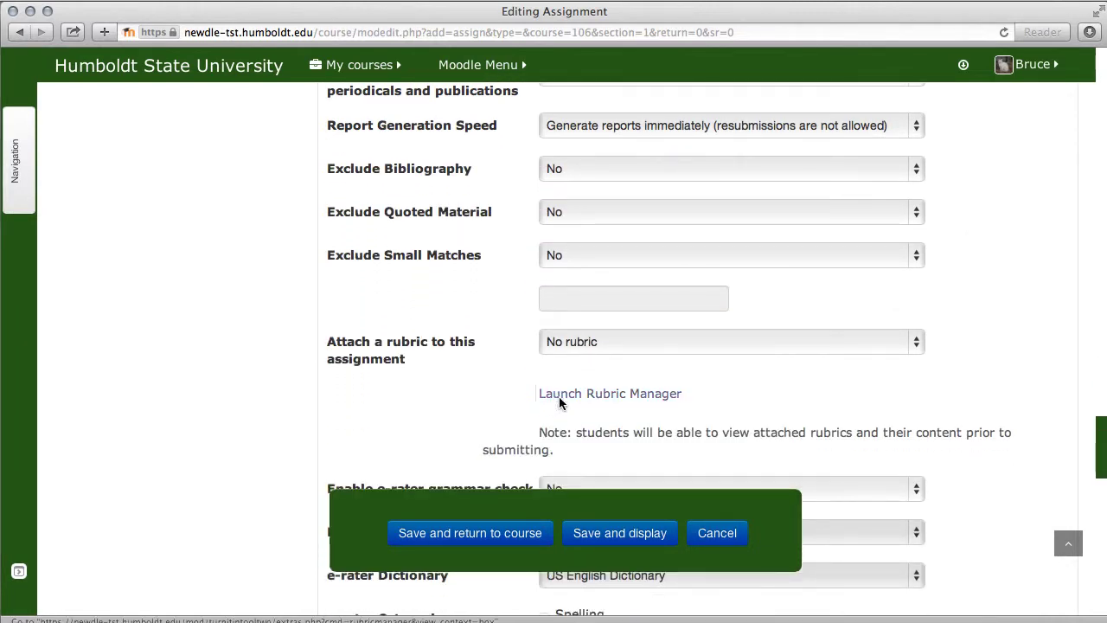
left_click(559, 397)
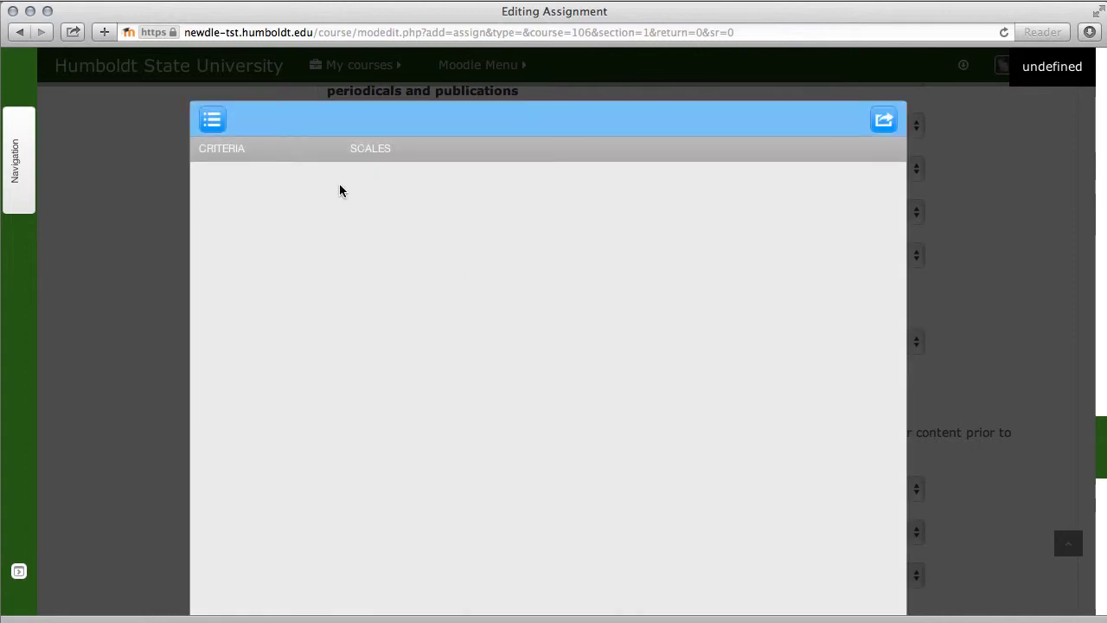
left_click(212, 119)
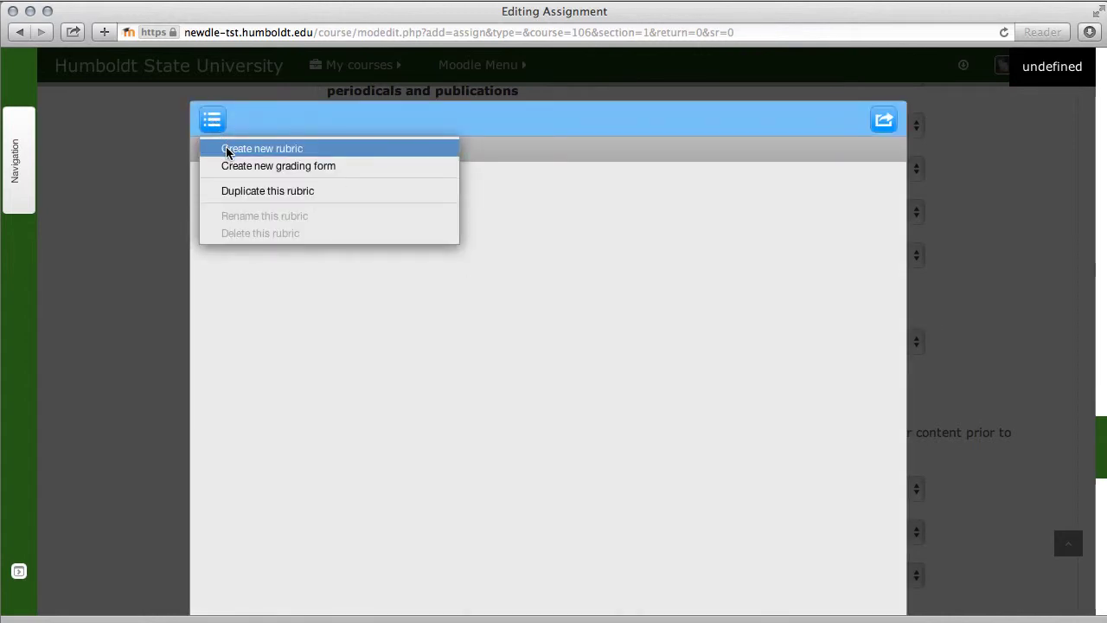
left_click(226, 147)
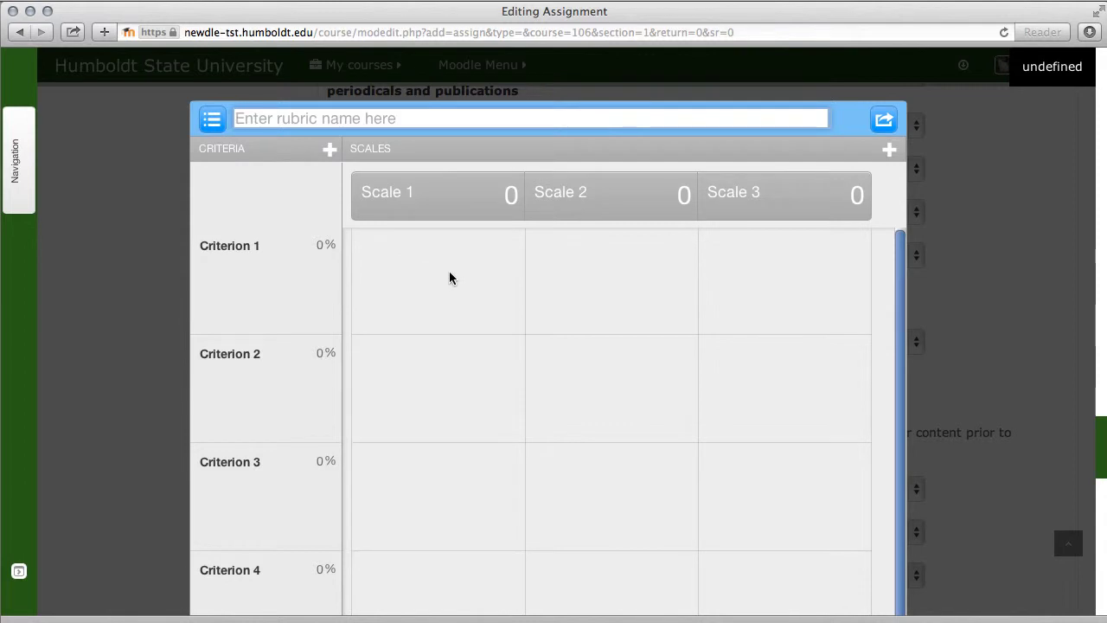
left_click(122, 353)
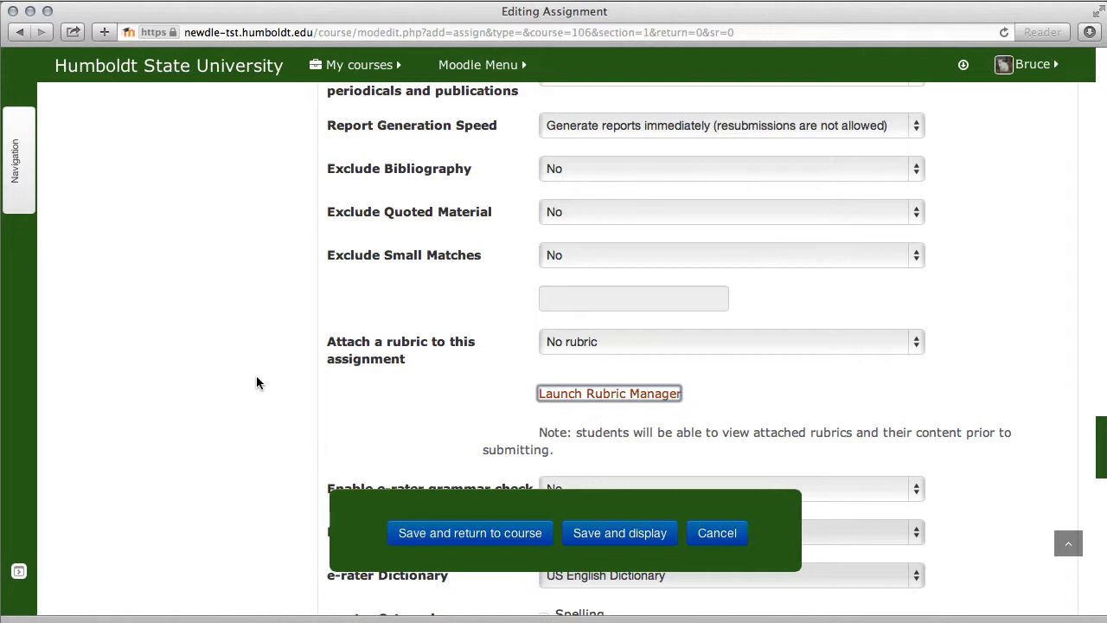
Step: Scroll past the e-rater options to the Grade section showing Point type and 100 maximum points
scroll(256, 377, "down", 3)
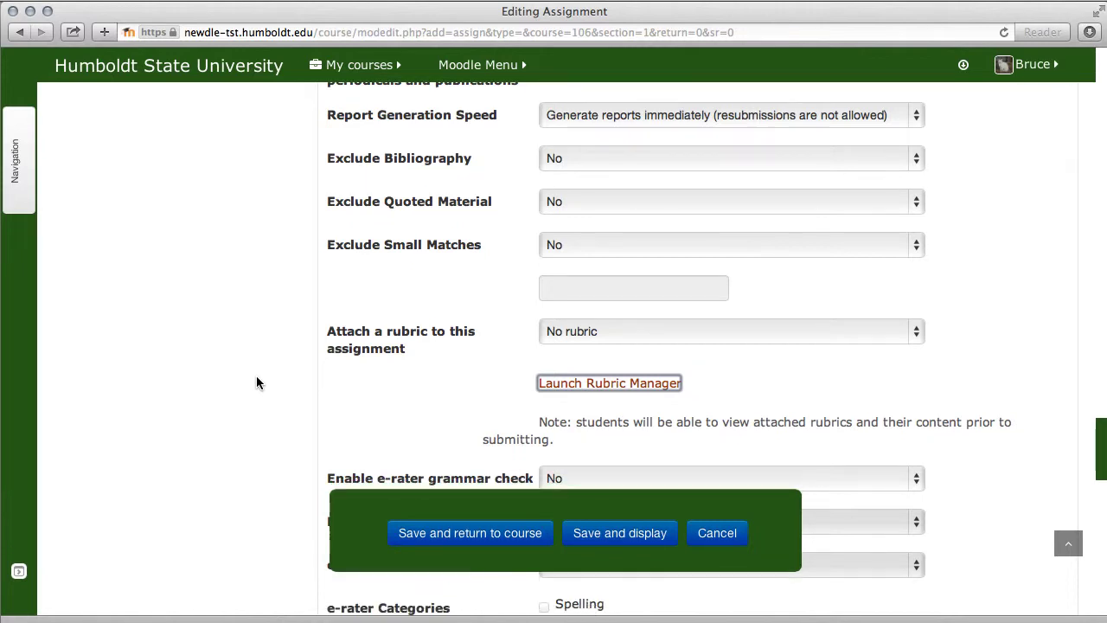
scroll(256, 382, "down", 3)
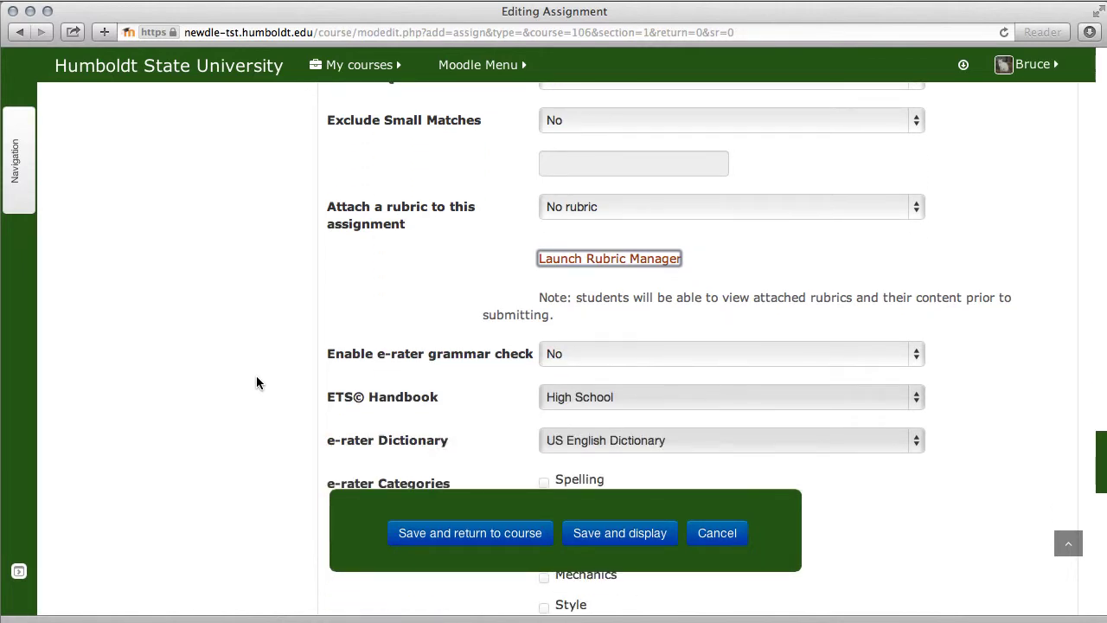
scroll(256, 383, "down", 2)
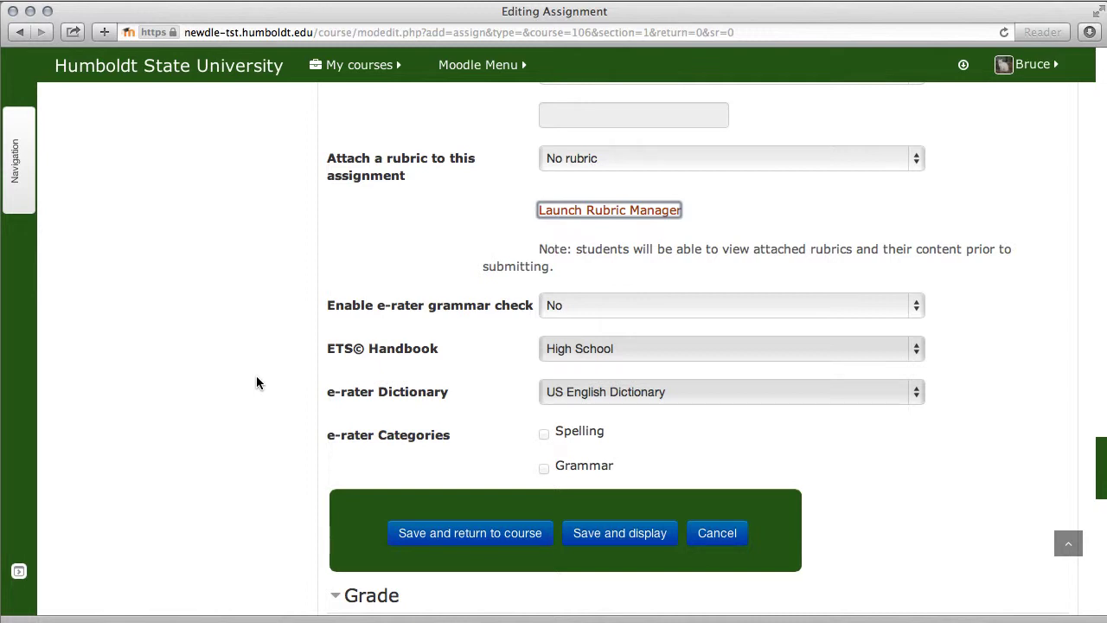
scroll(256, 383, "down", 10)
scroll(256, 382, "down", 2)
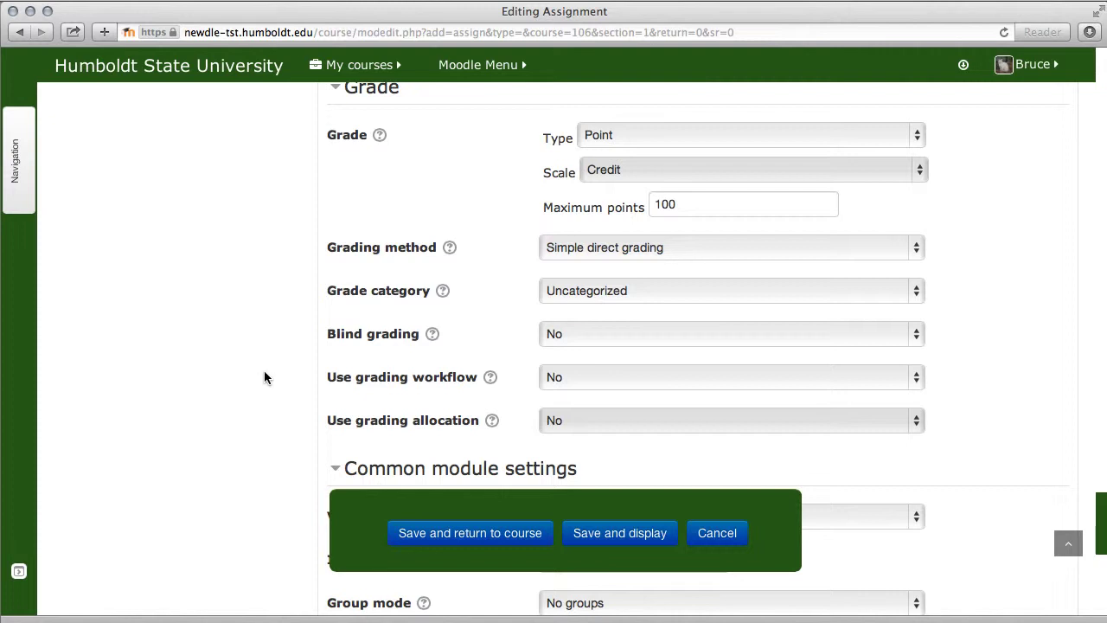
Step: Change the Maximum points for the assignment grade from 100 to 200
left_click(662, 205)
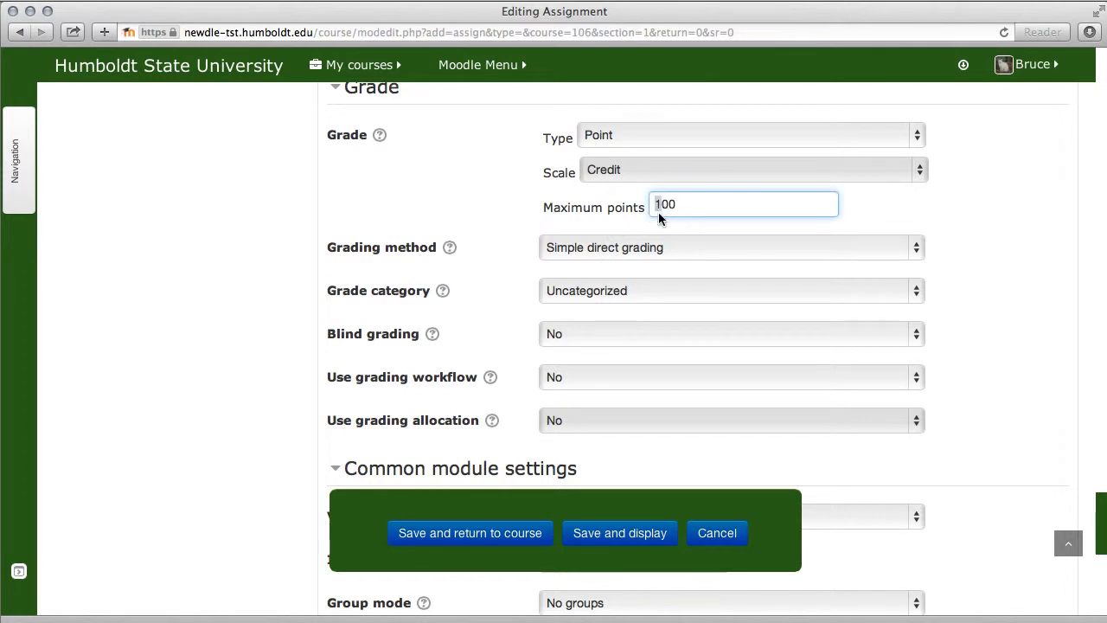
left_click(519, 214)
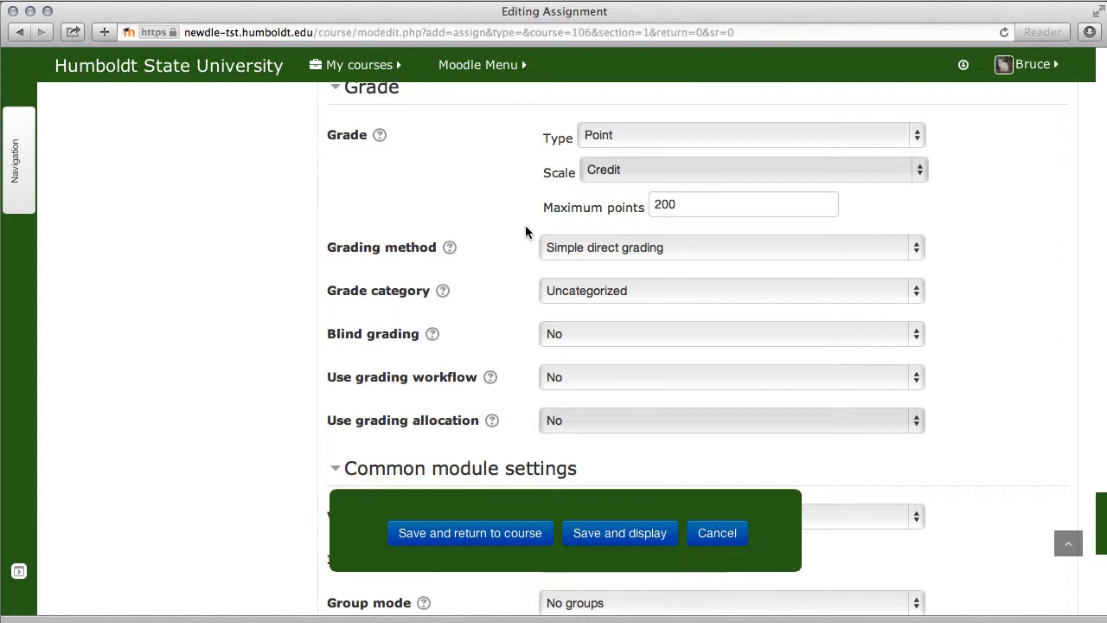
scroll(525, 227, "down", 1)
scroll(525, 232, "down", 1)
scroll(508, 251, "down", 2)
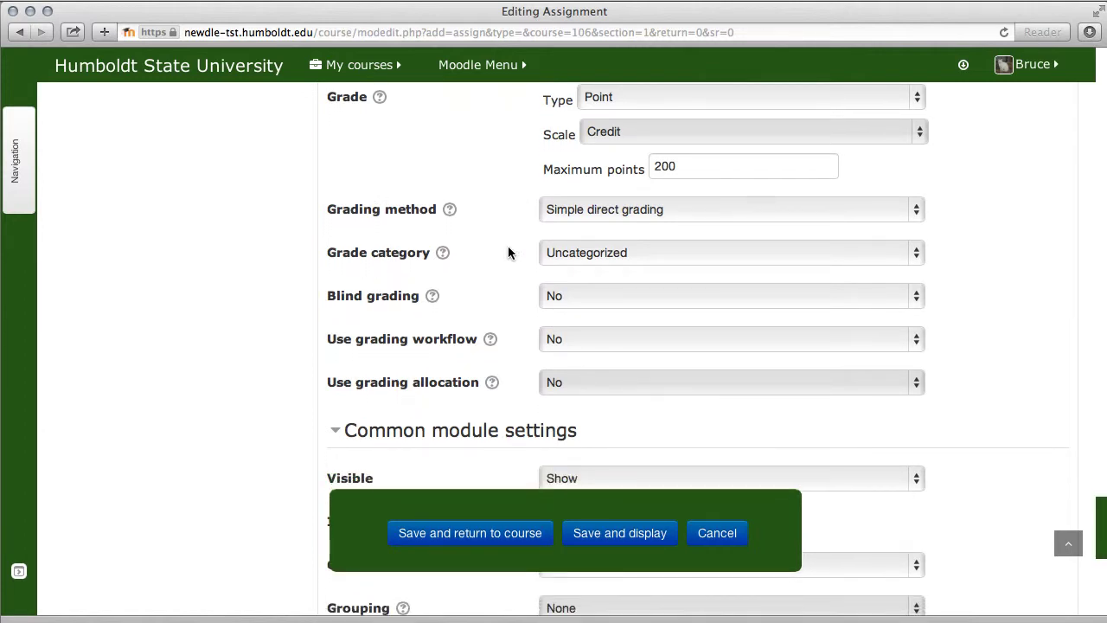
scroll(509, 252, "down", 1)
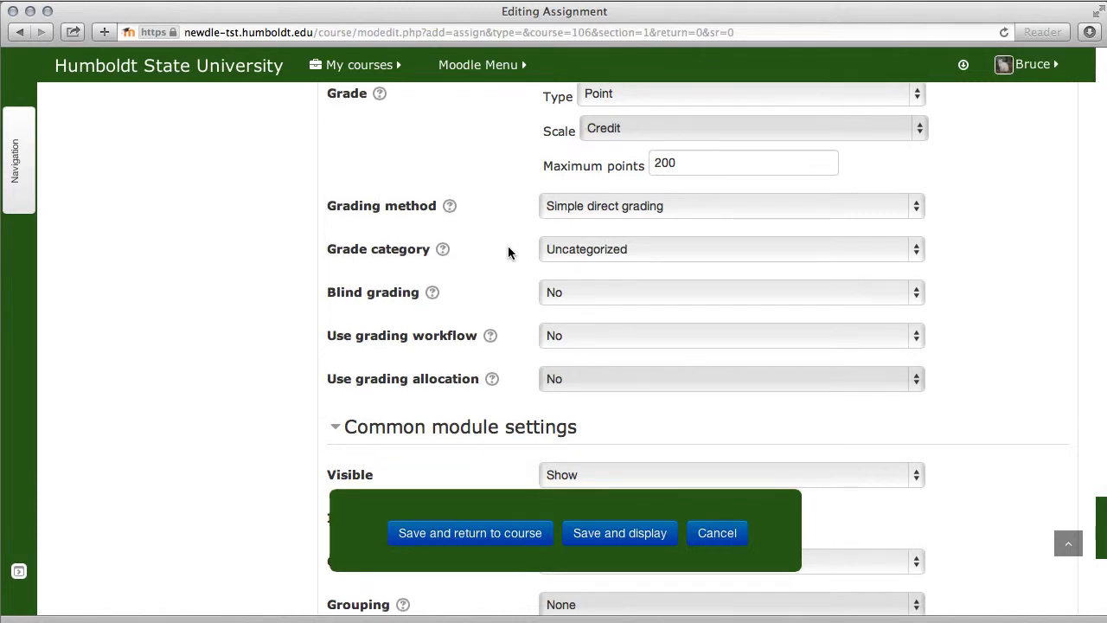
scroll(509, 252, "down", 1)
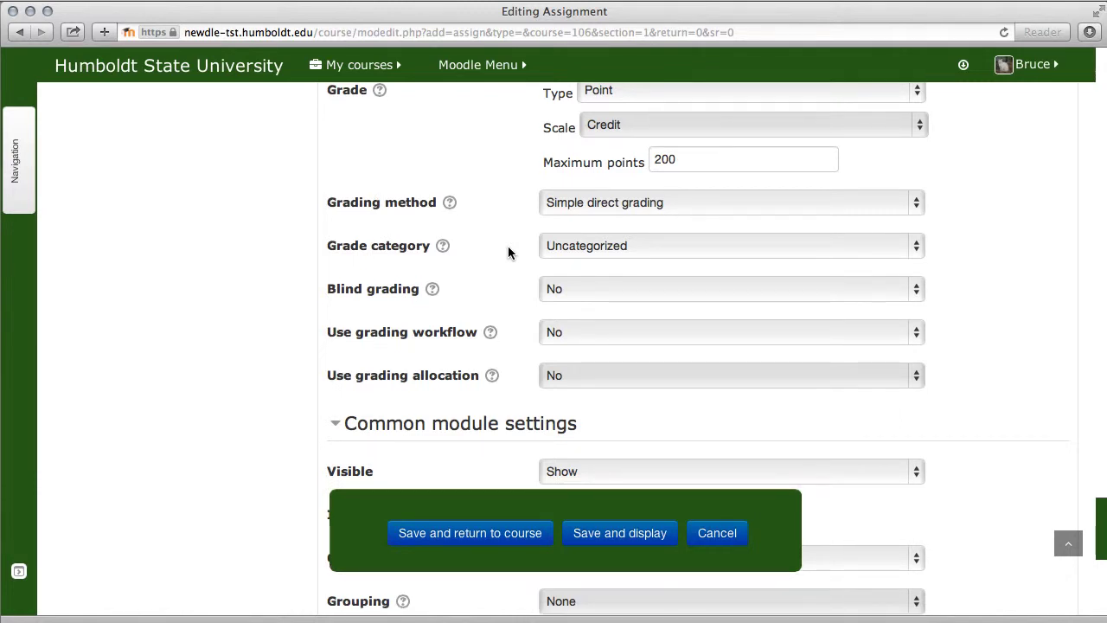
scroll(508, 252, "down", 1)
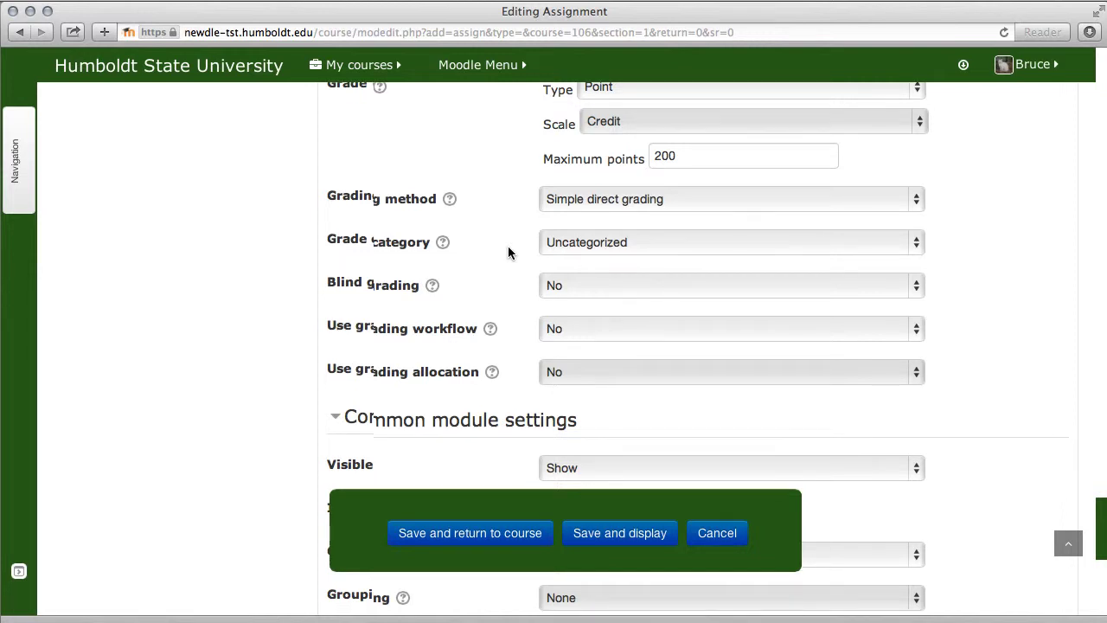
scroll(508, 252, "down", 1)
scroll(509, 252, "down", 1)
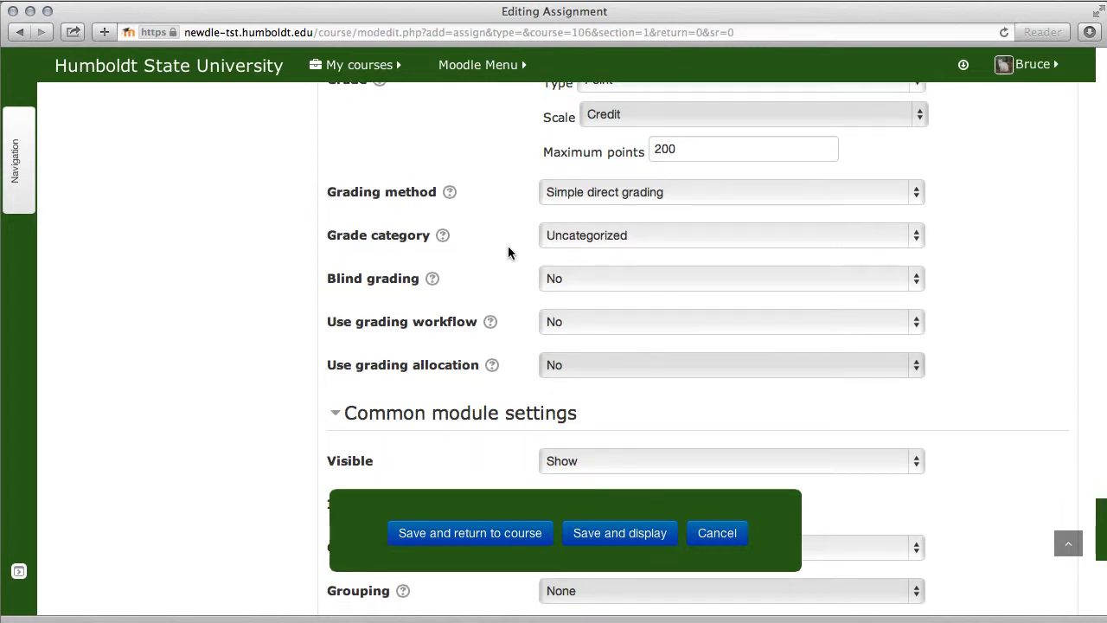
scroll(509, 256, "down", 3)
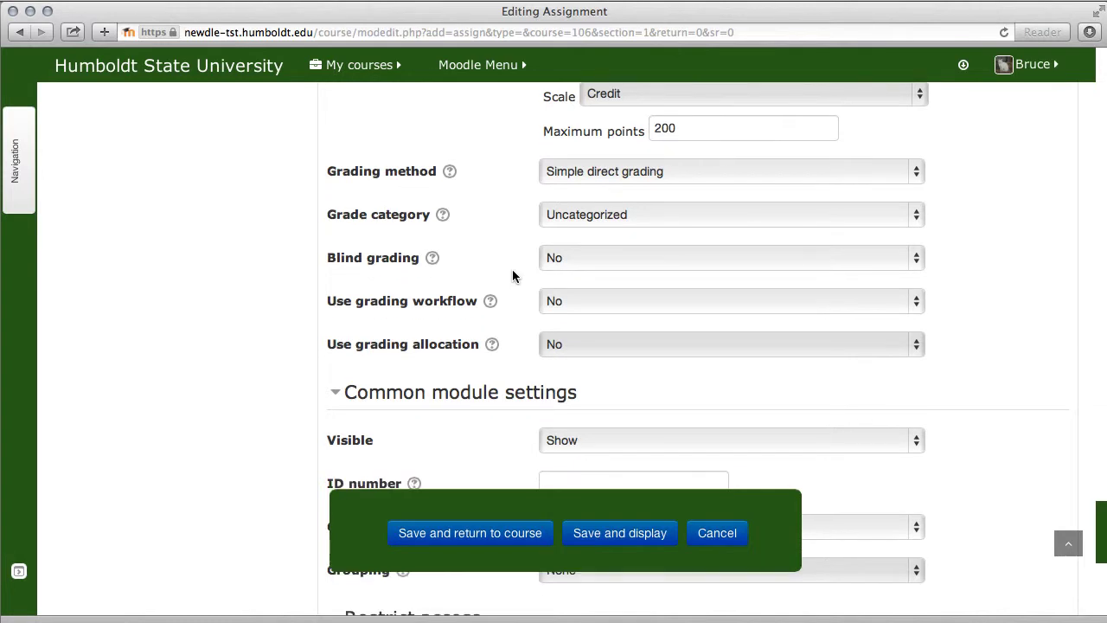
scroll(513, 293, "down", 1)
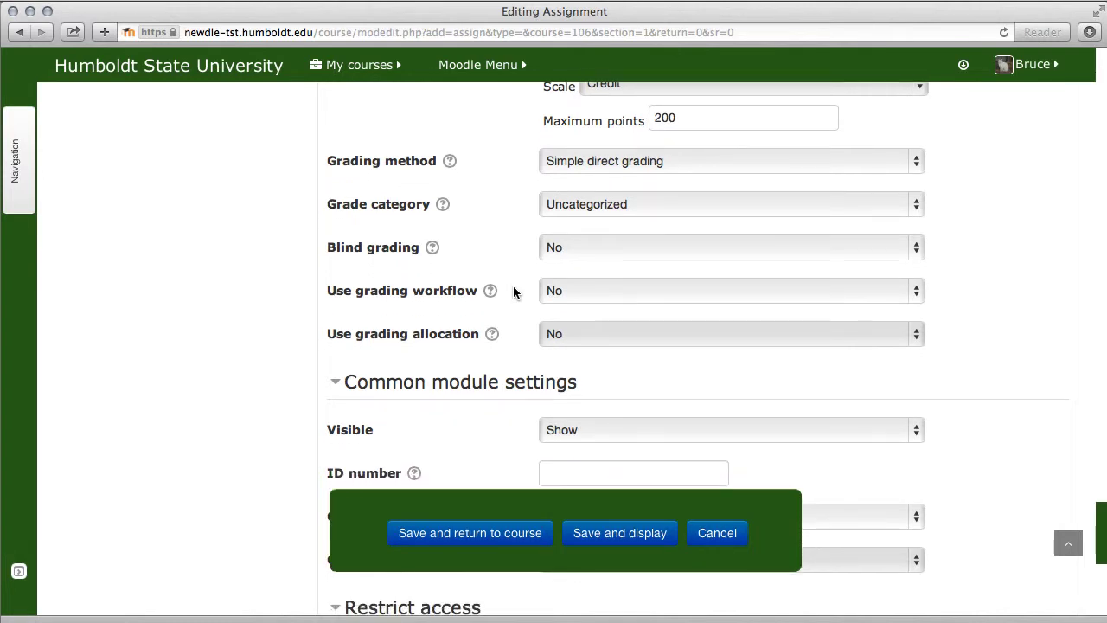
scroll(513, 293, "down", 10)
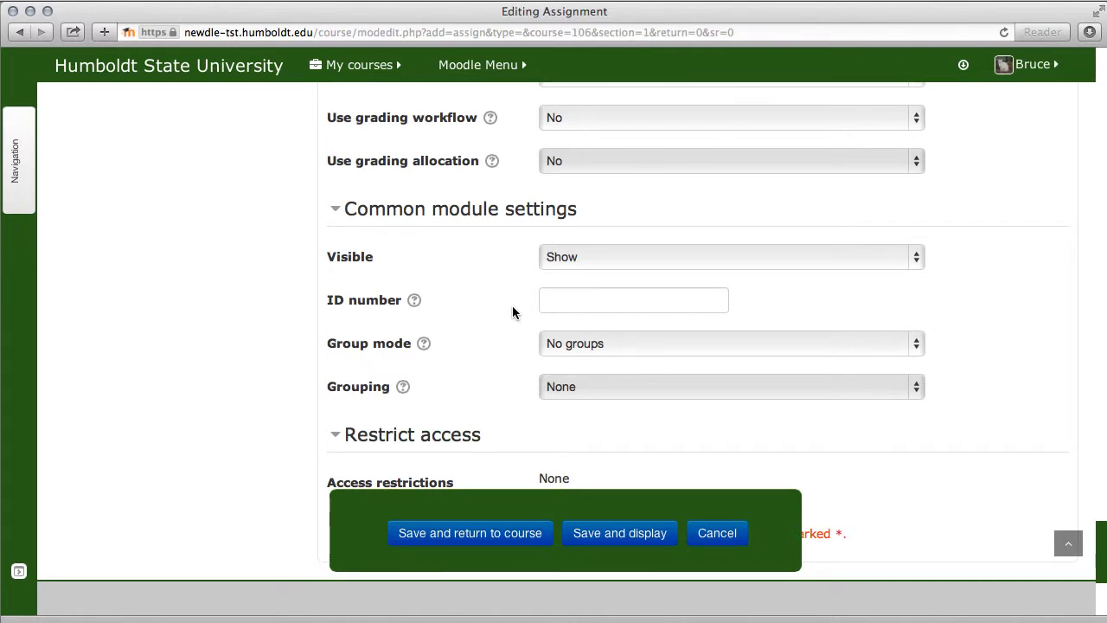
scroll(513, 307, "down", 1)
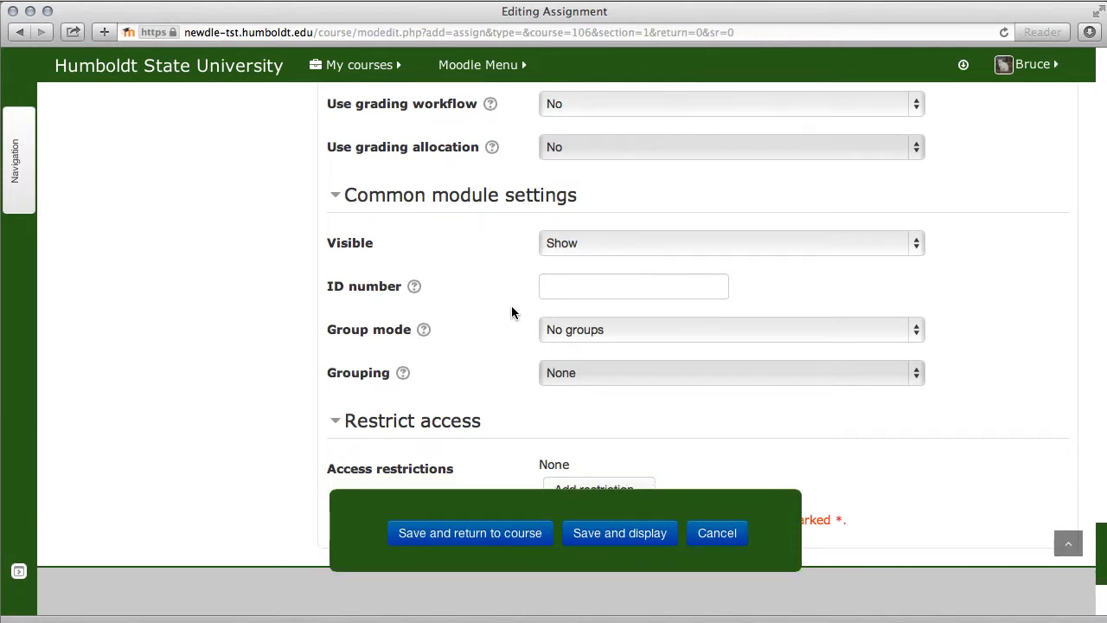
scroll(514, 313, "down", 3)
scroll(706, 330, "down", 1)
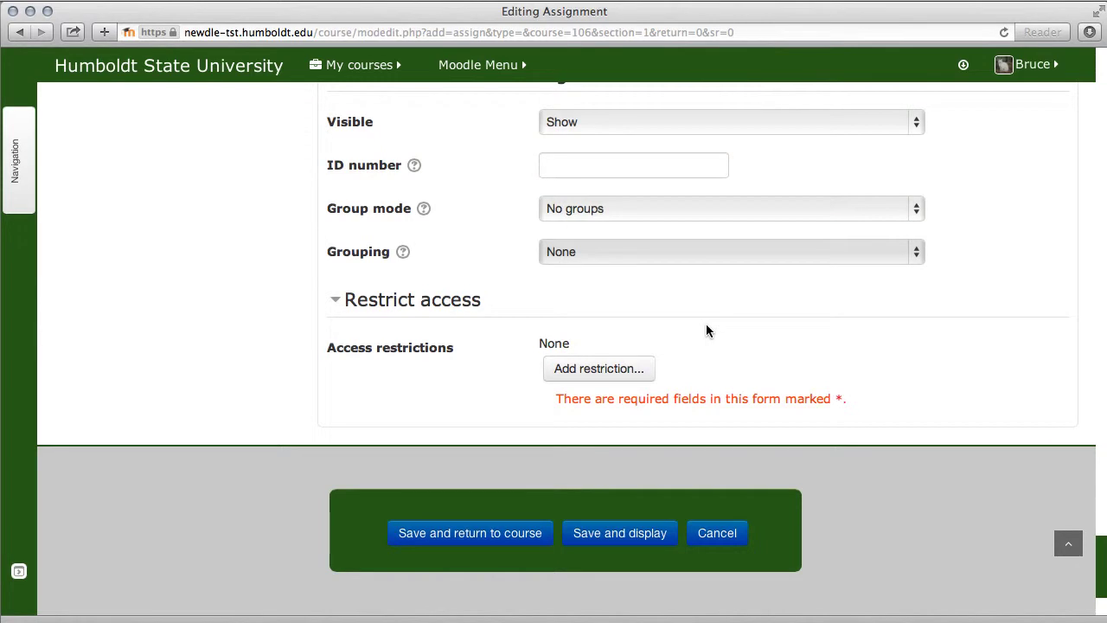
scroll(252, 470, "up", 15)
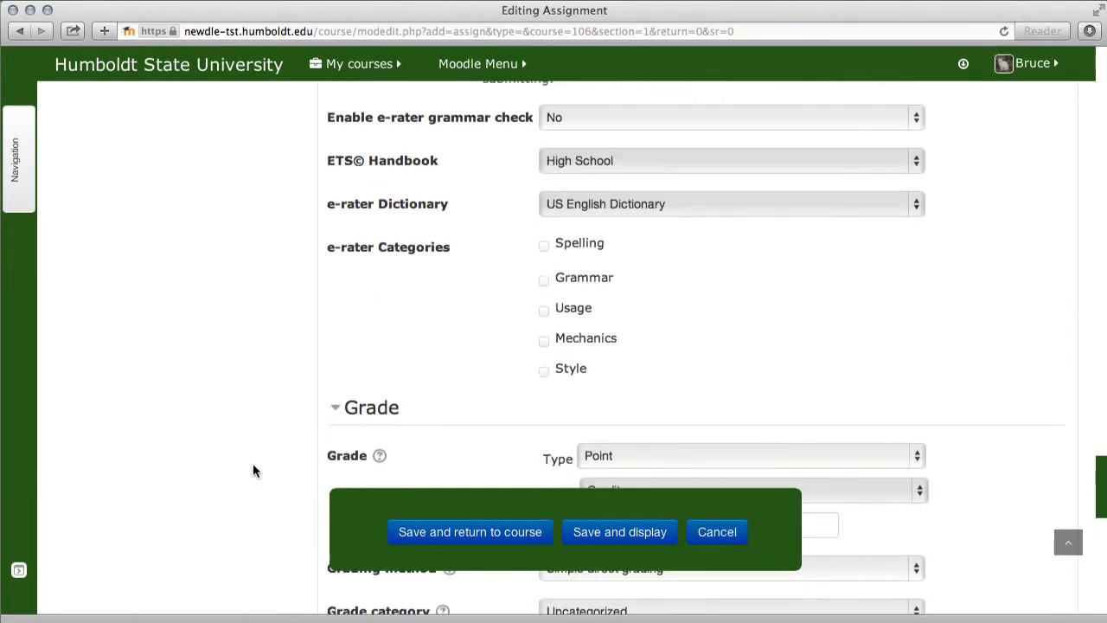
scroll(253, 465, "up", 15)
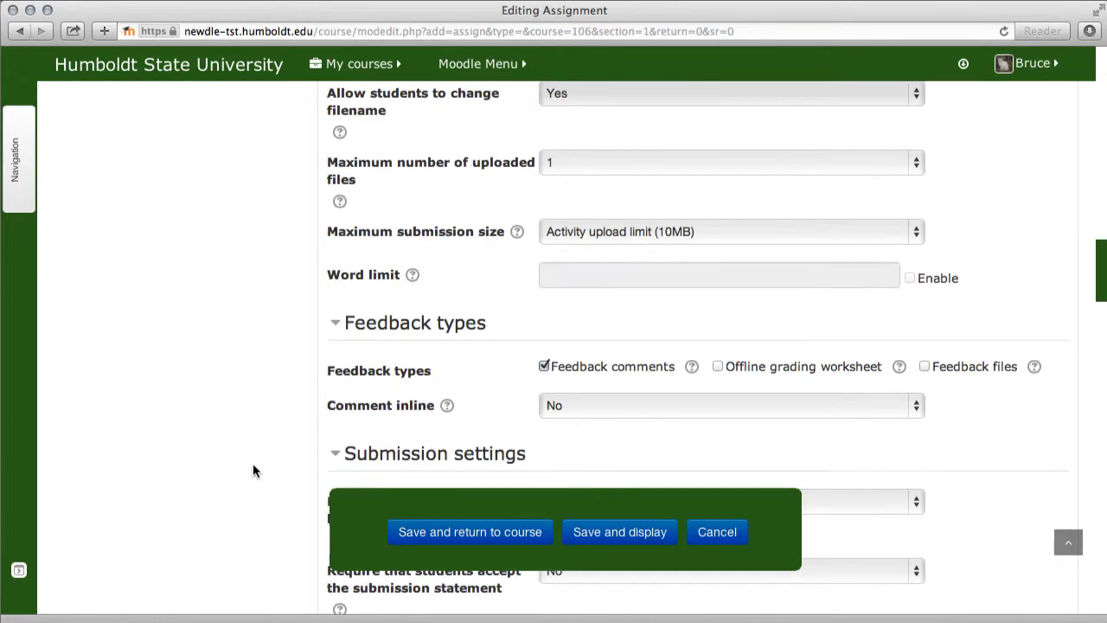
scroll(252, 470, "up", 10)
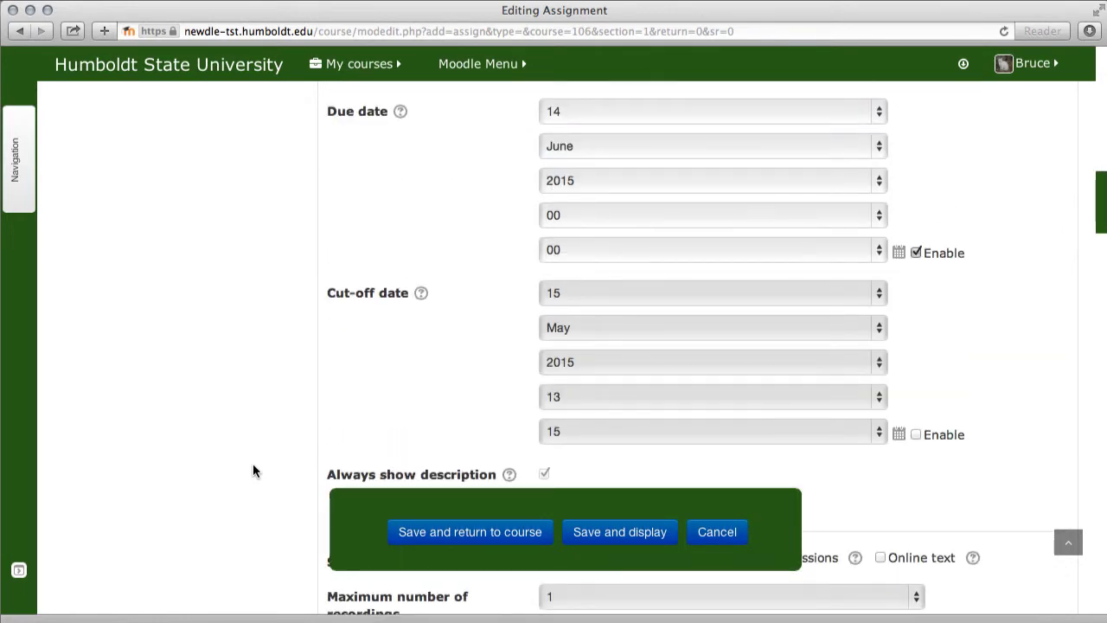
scroll(253, 470, "up", 4)
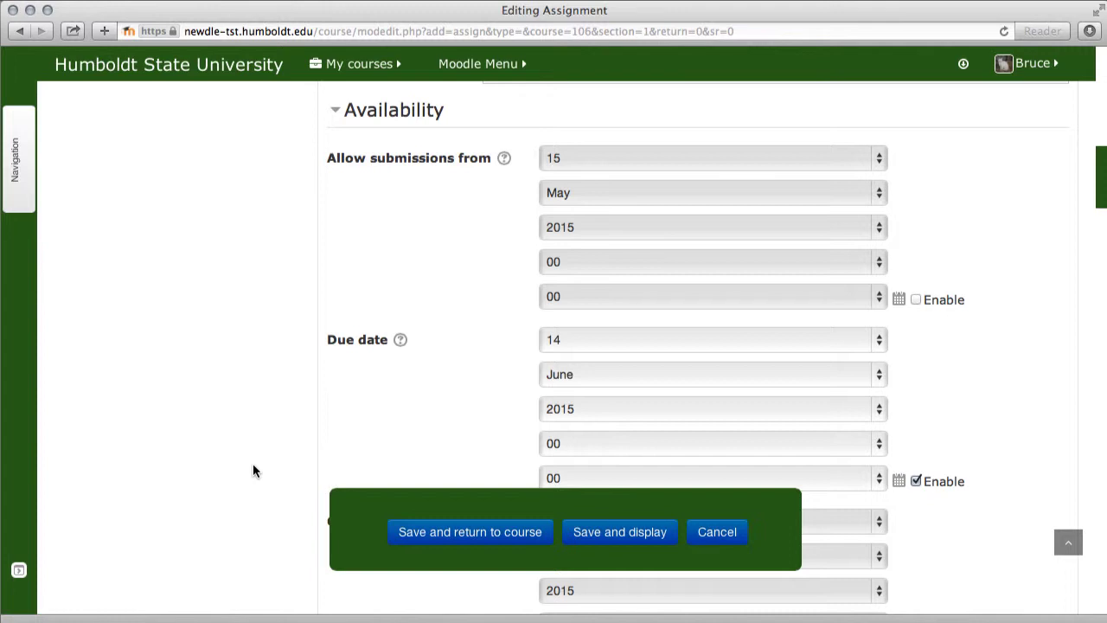
scroll(253, 470, "down", 20)
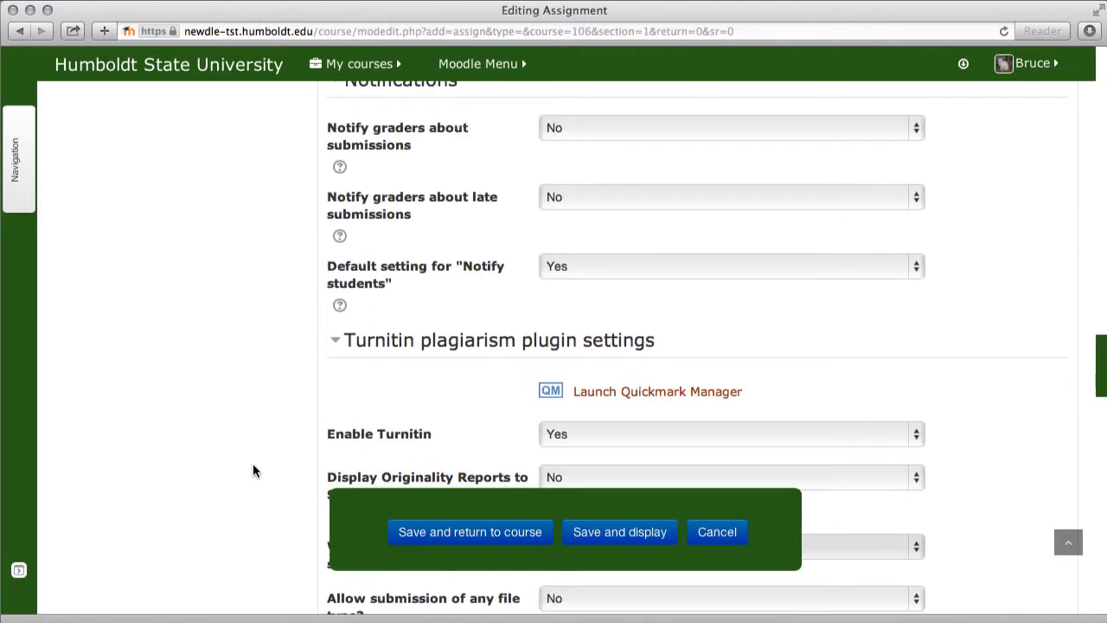
scroll(253, 470, "down", 10)
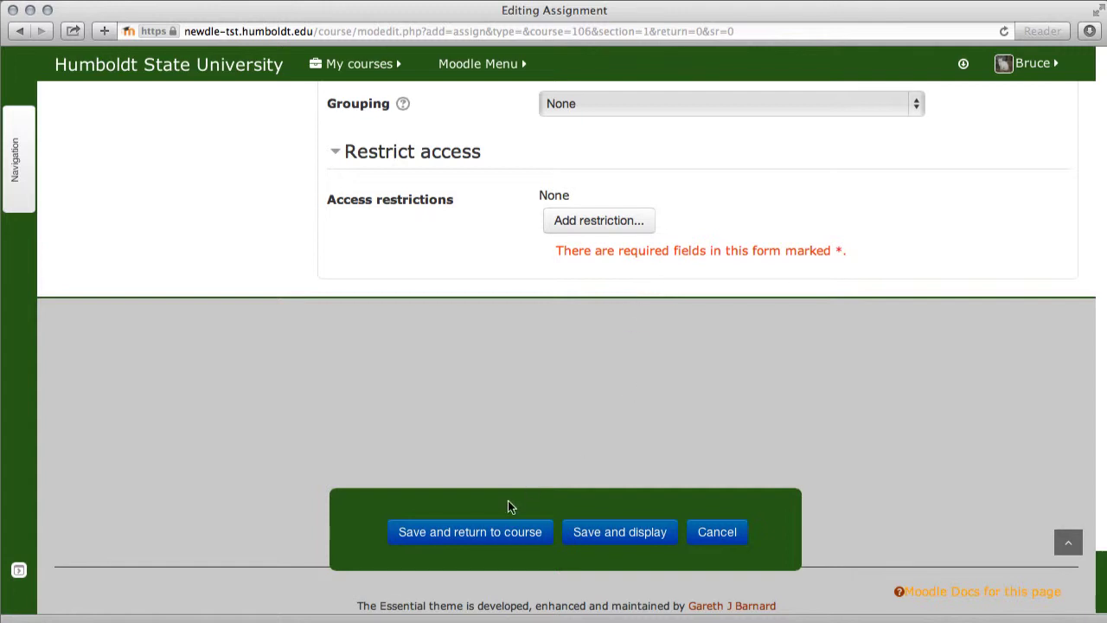
Step: Save the Turnitin-enabled, 200-point assignment and return to the Class Set Up course
left_click(496, 522)
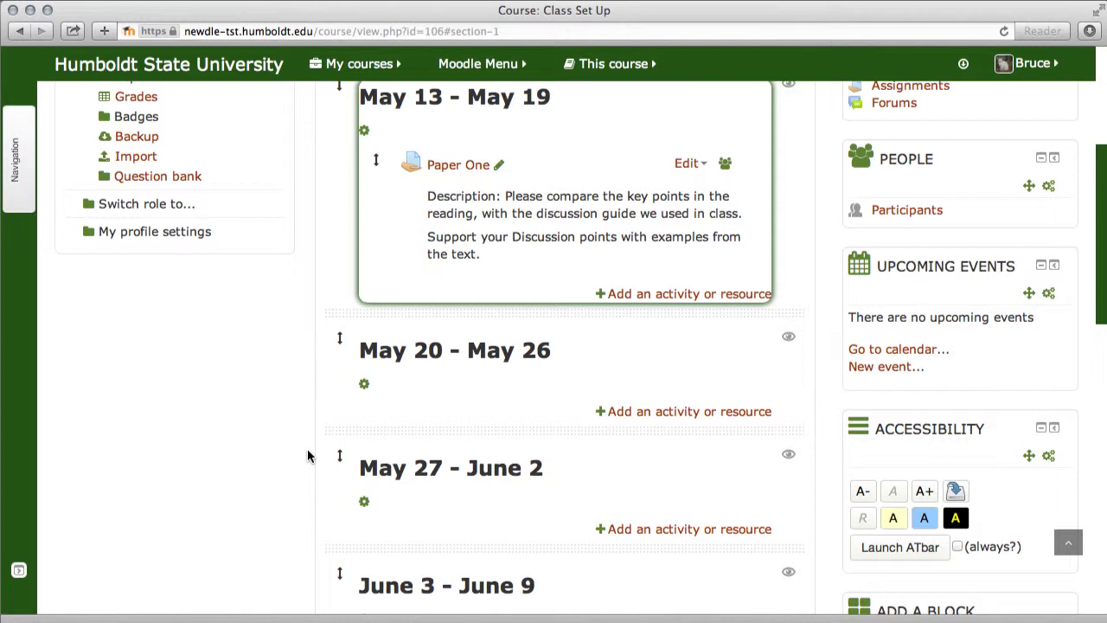
Step: Retitle the 'Paper One' assignment to 'Paper Two' directly on the course page
left_click(501, 167)
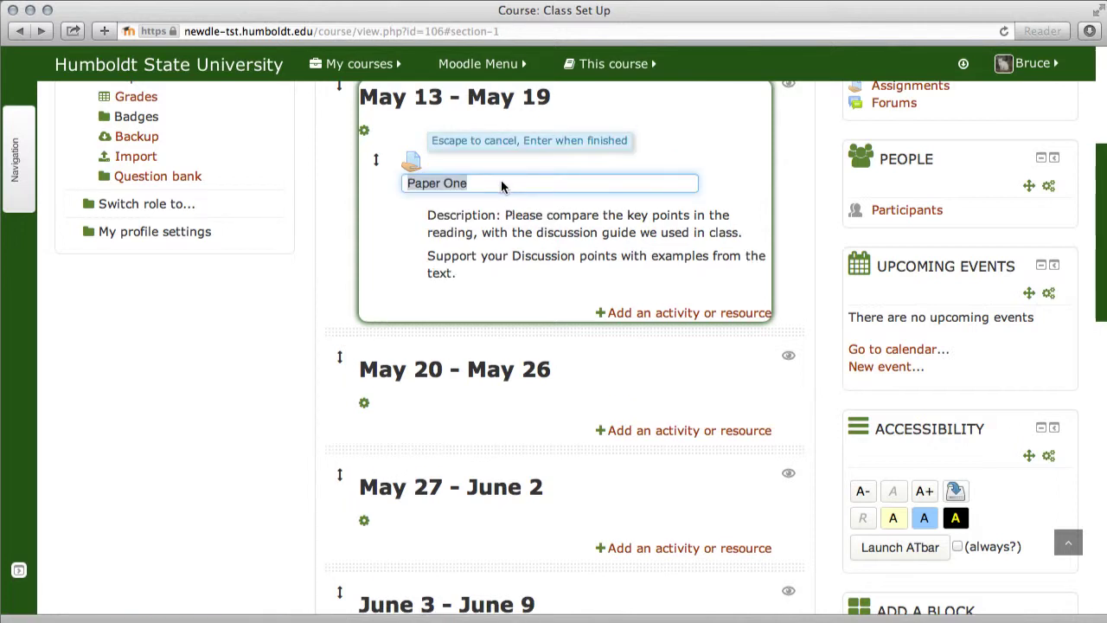
type("Pape")
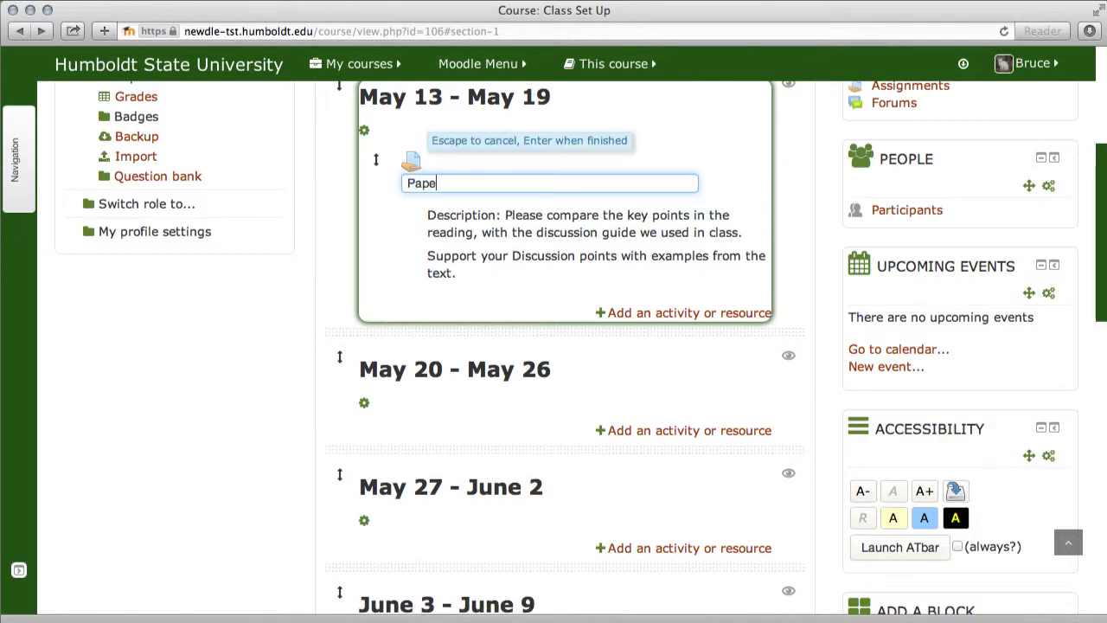
type("r Two")
key("Return")
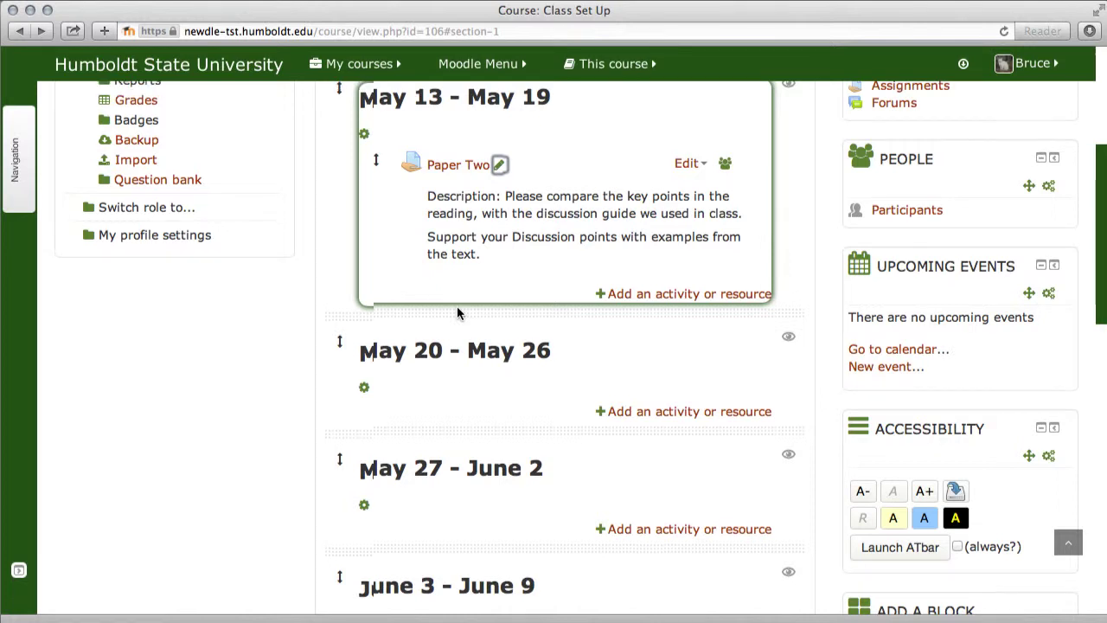
scroll(456, 306, "up", 2)
scroll(459, 314, "up", 3)
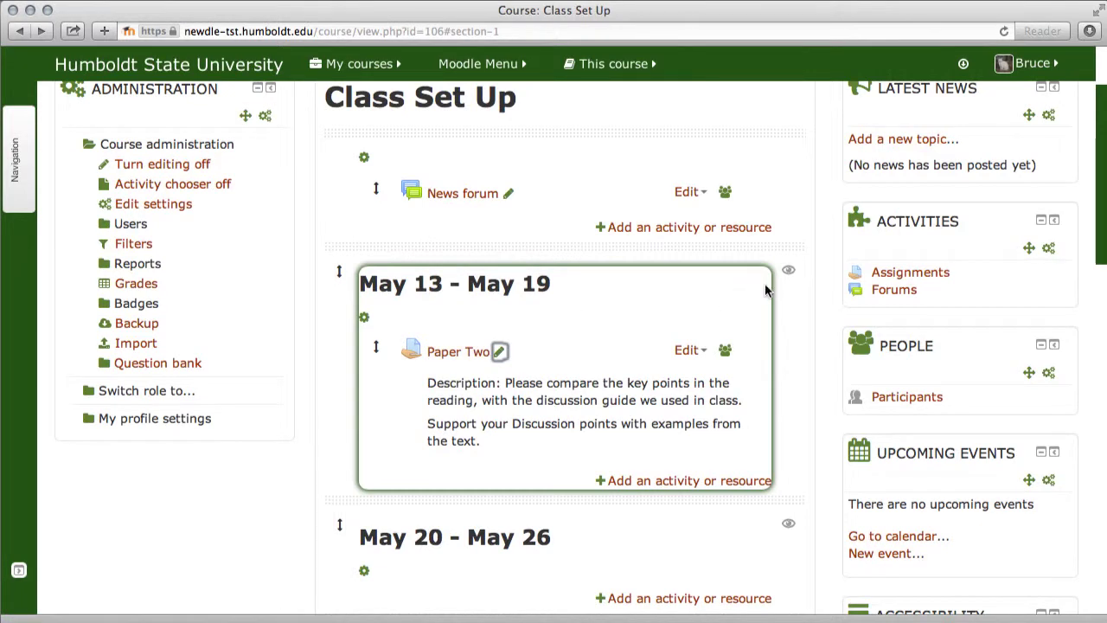
Step: Open Paper Two from the course's Assignments list to see its 6 participants and due date
left_click(928, 269)
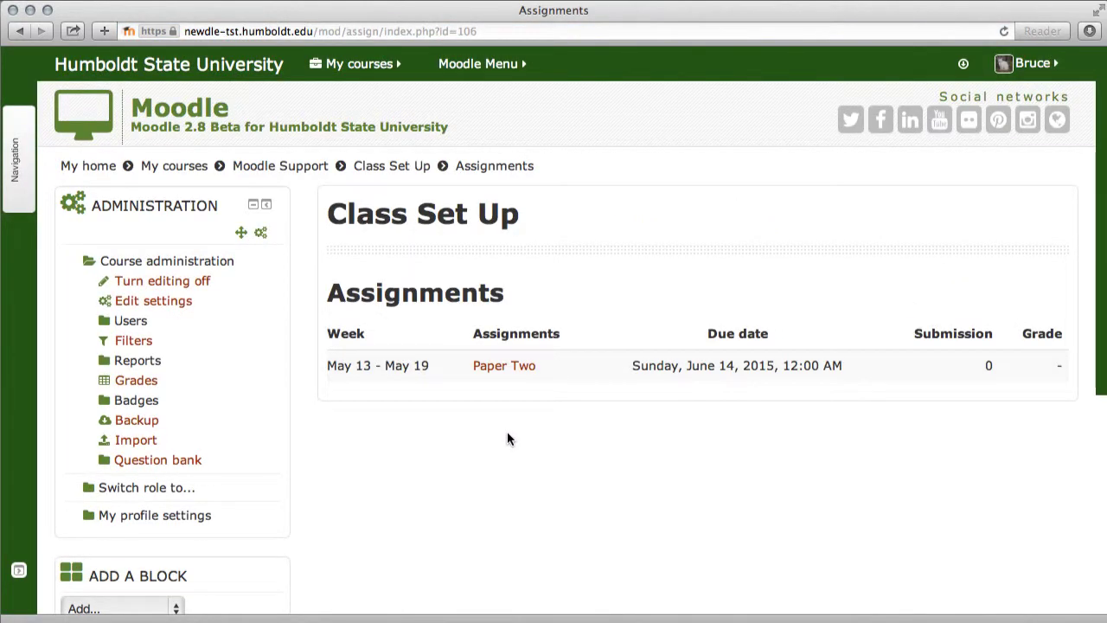
left_click(510, 365)
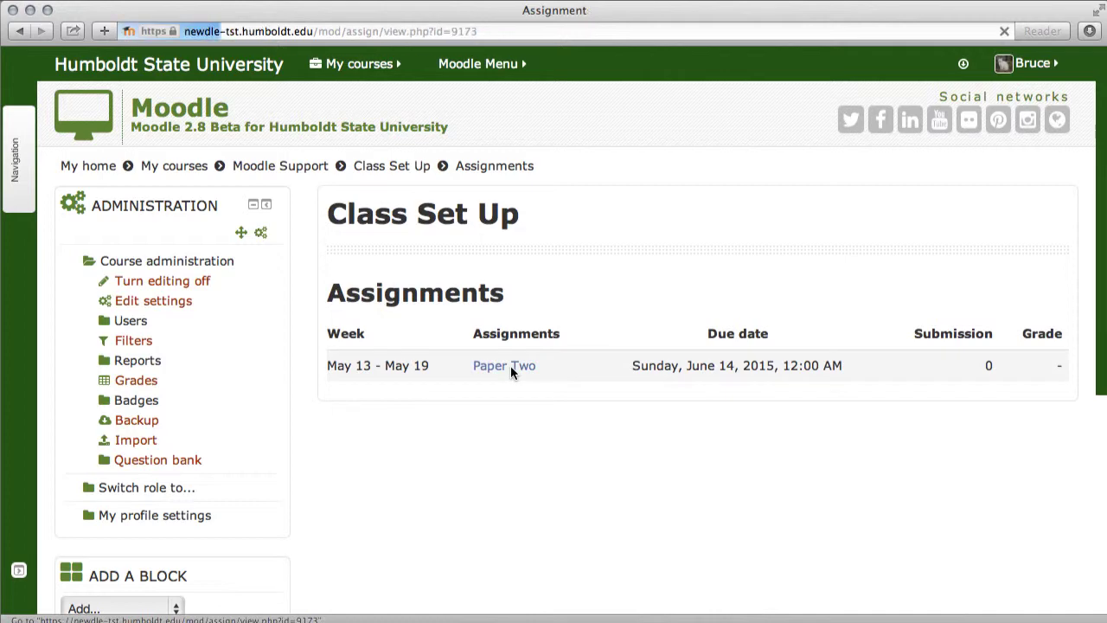
scroll(571, 377, "down", 2)
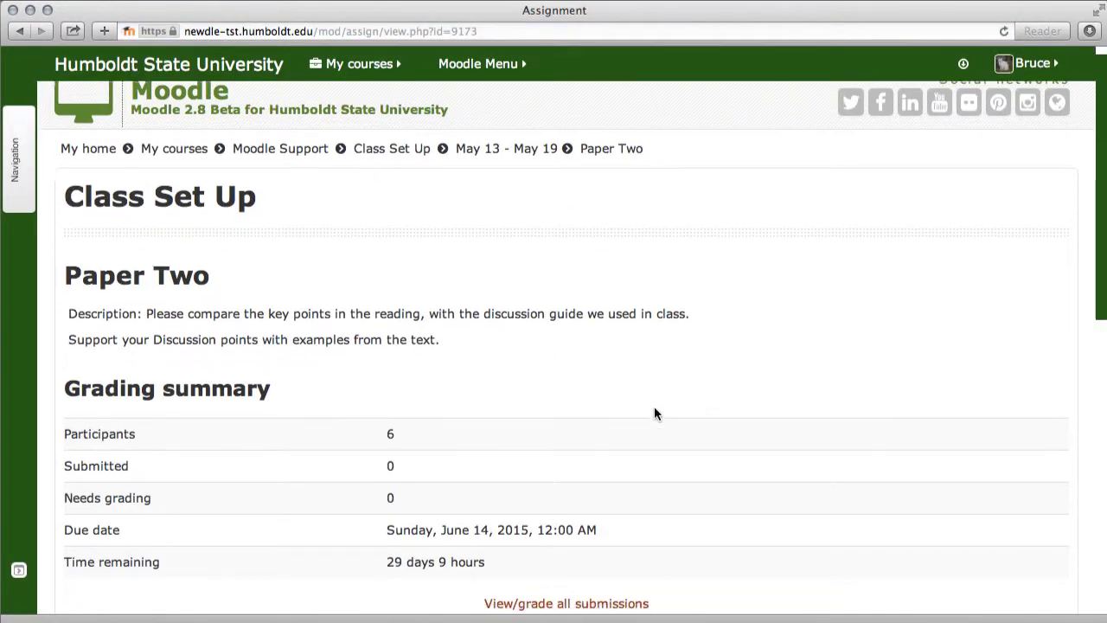
scroll(658, 419, "down", 1)
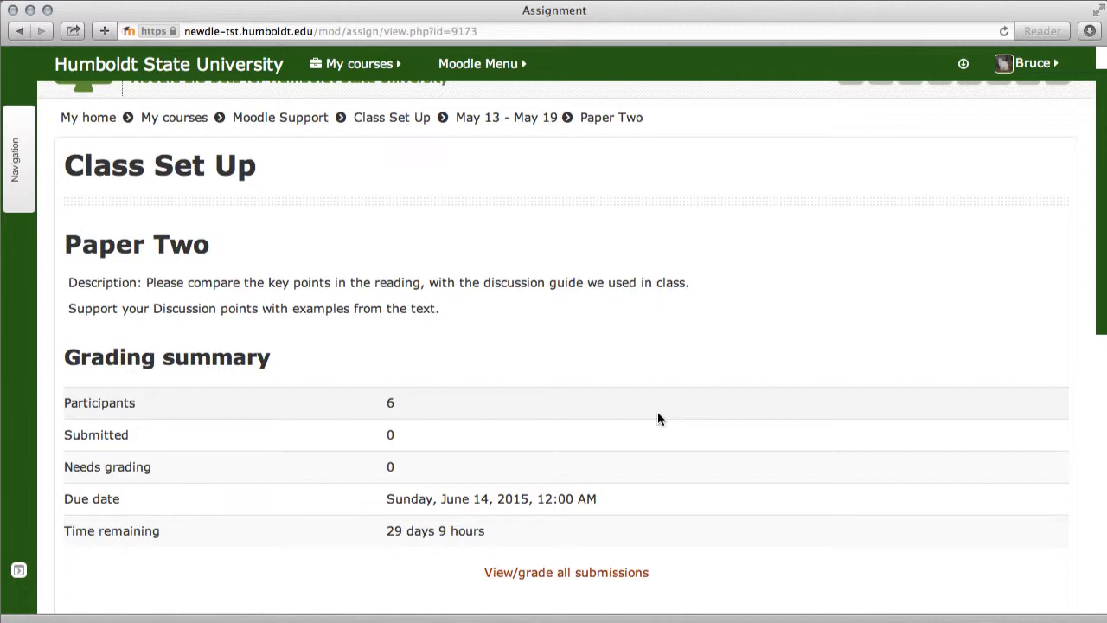
Step: Open 'View/grade all submissions' for Paper Two, showing each student with No submission
left_click(589, 572)
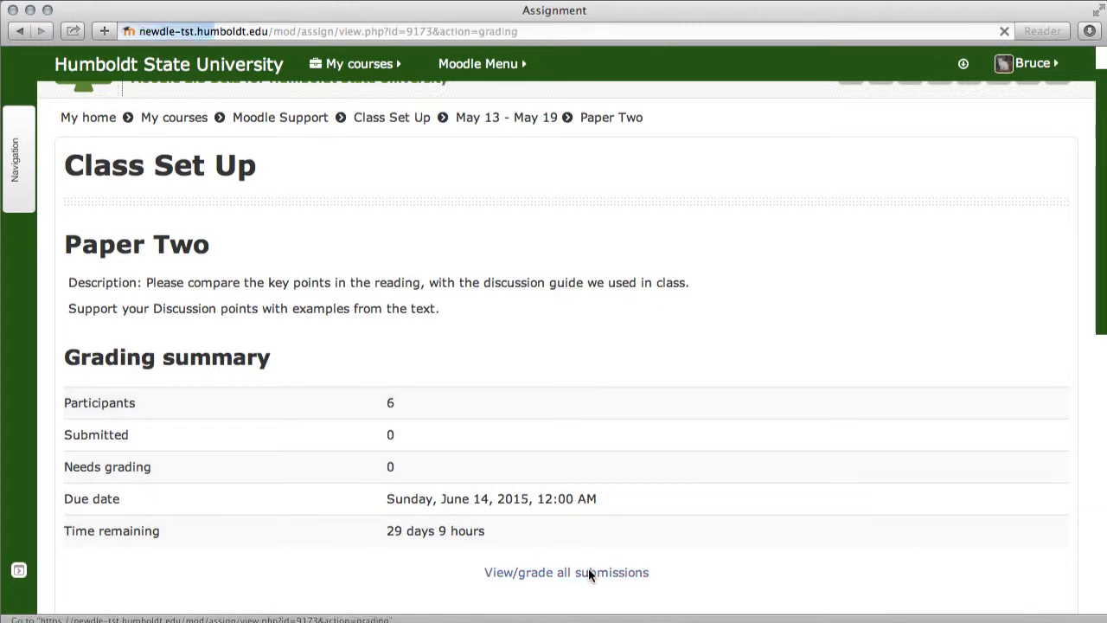
scroll(644, 528, "down", 3)
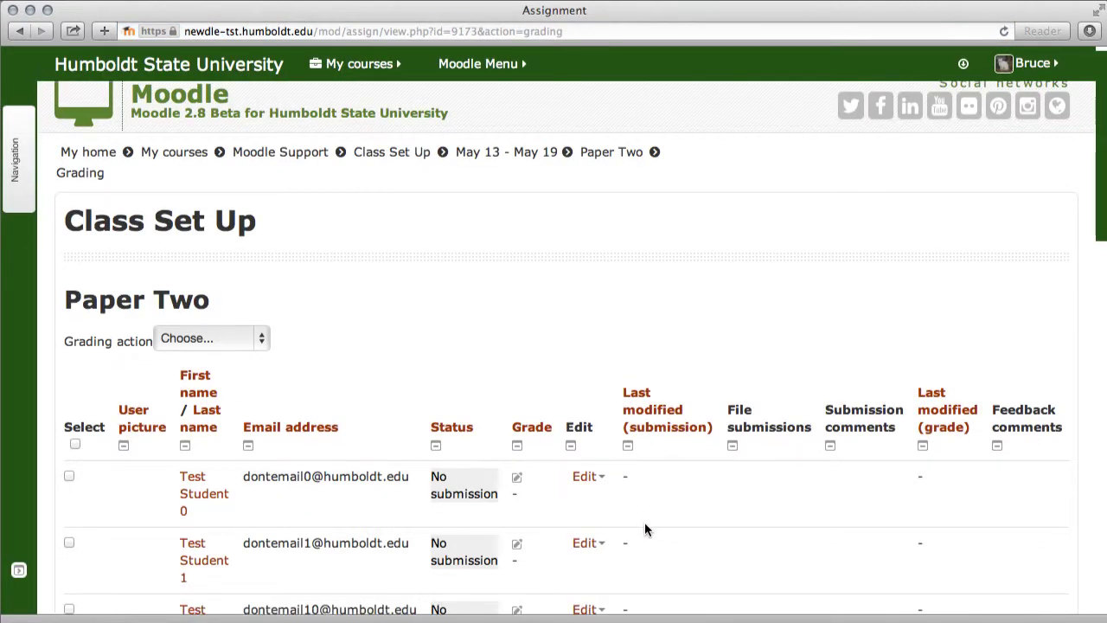
scroll(645, 530, "down", 1)
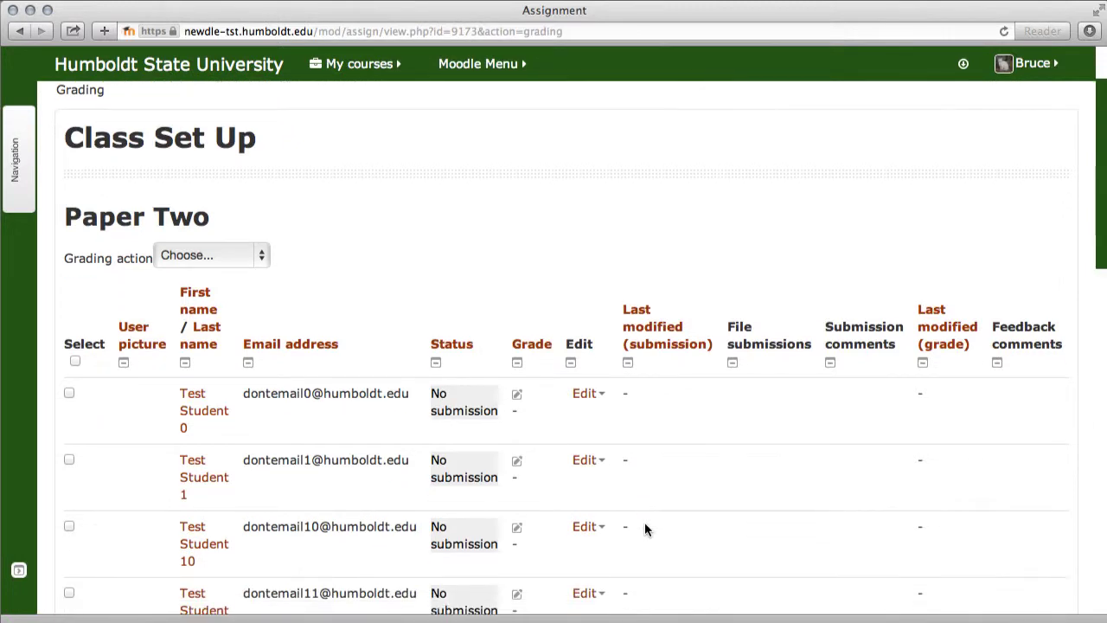